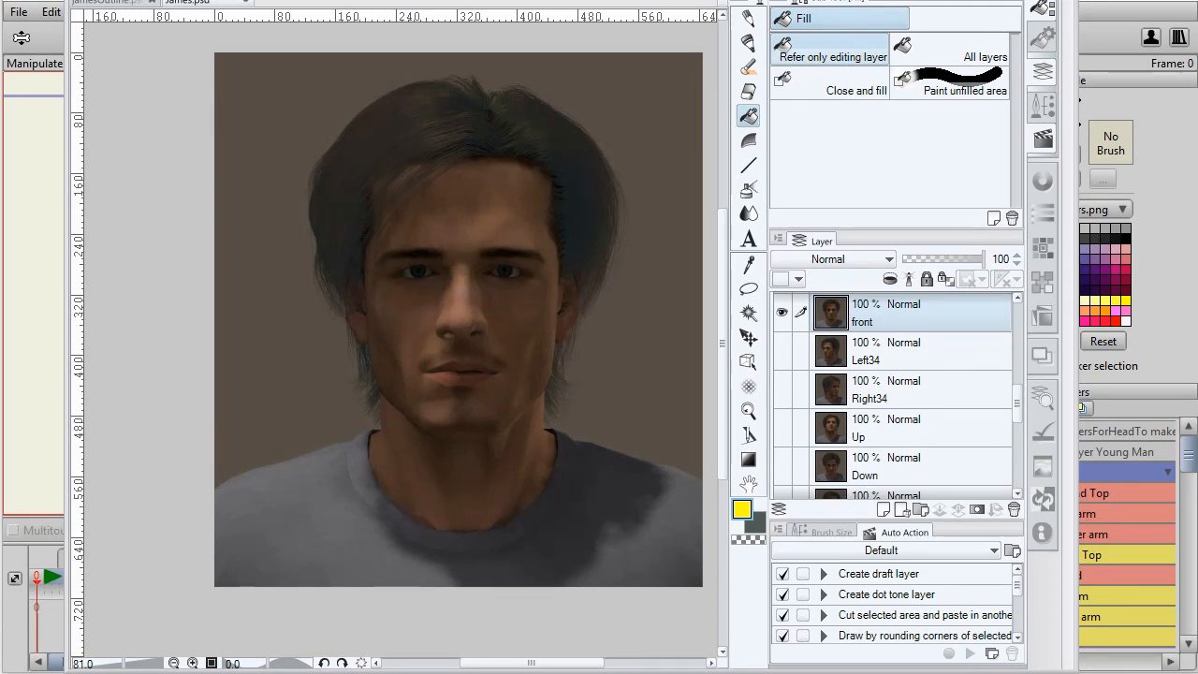
# Step: Compare the front, Left34 and Right34 head paintings in turn, and show the James Outline Front layer
pyautogui.click(562, 1)
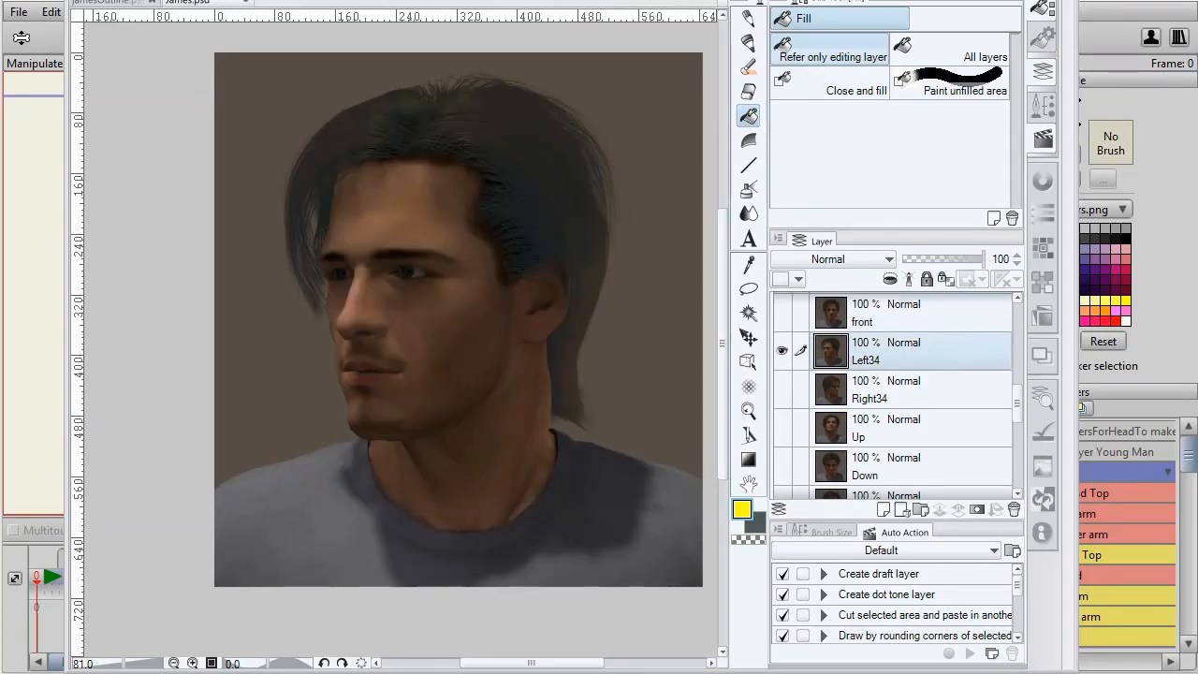
pyautogui.click(569, 1)
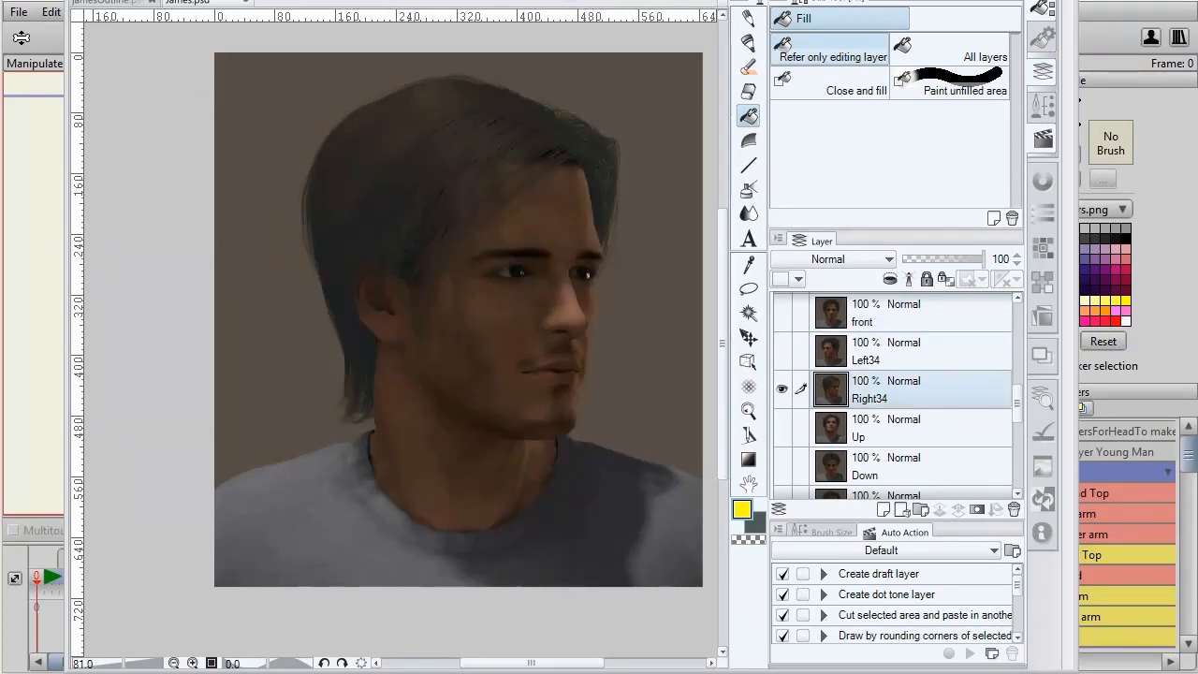
pyautogui.click(569, 1)
pyautogui.click(880, 466)
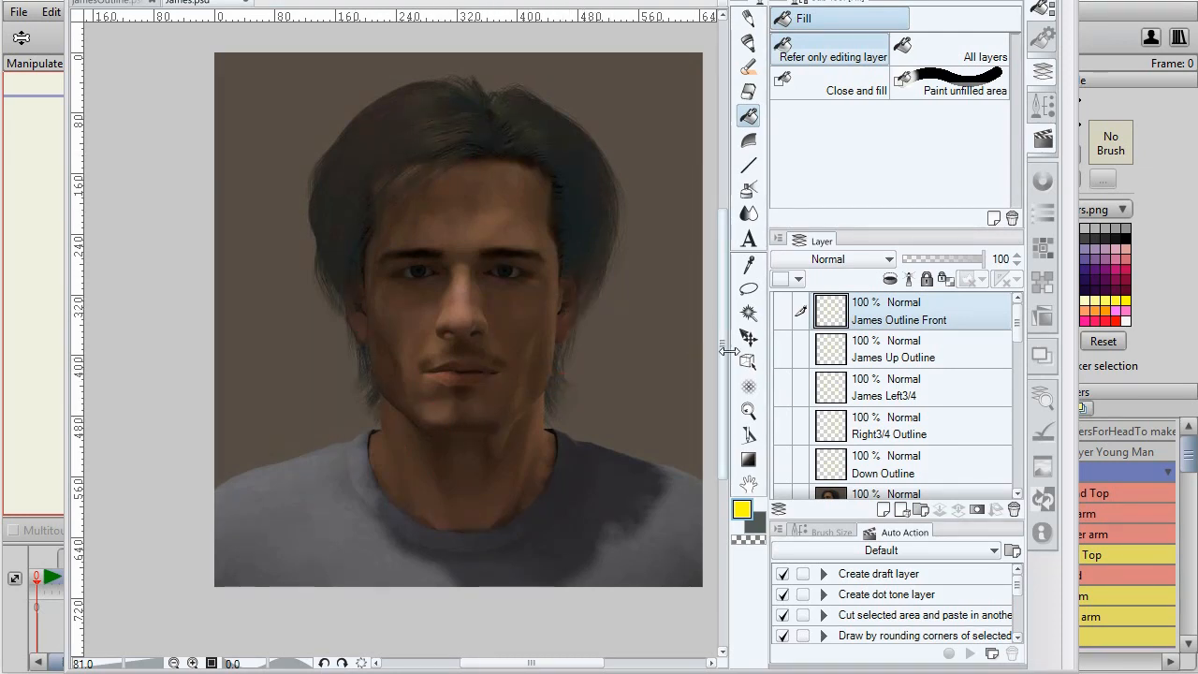
pyautogui.click(782, 312)
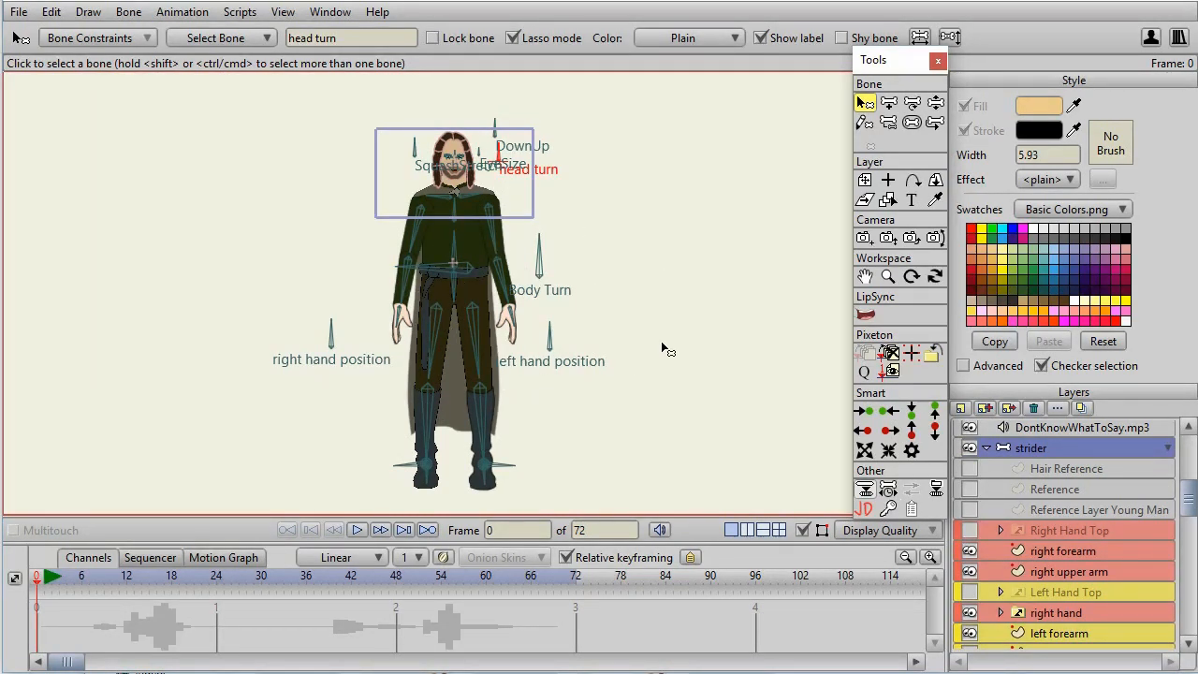
# Step: In Moho, test the SquashStretch control bone on the strider's head and select that bone
pyautogui.click(693, 350)
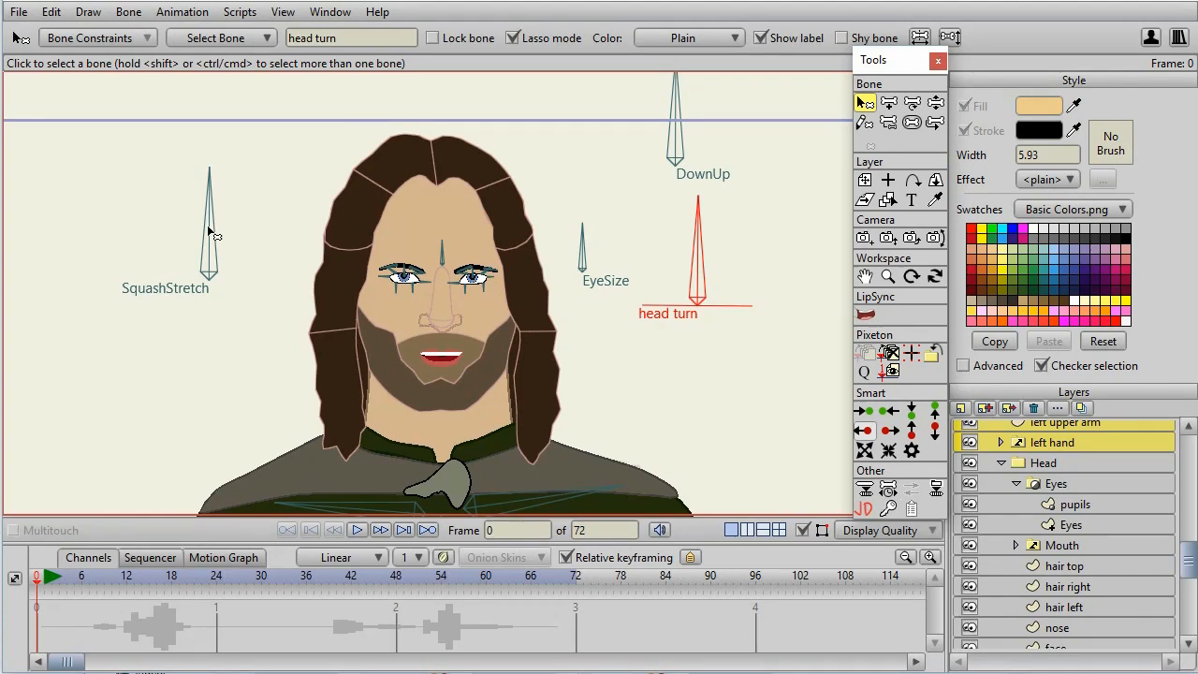
pyautogui.press('z')
pyautogui.moveTo(213, 205)
pyautogui.mouseDown()
pyautogui.moveTo(187, 211)
pyautogui.moveTo(220, 212)
pyautogui.moveTo(211, 202)
pyautogui.moveTo(200, 214)
pyautogui.mouseUp()
pyautogui.click(865, 102)
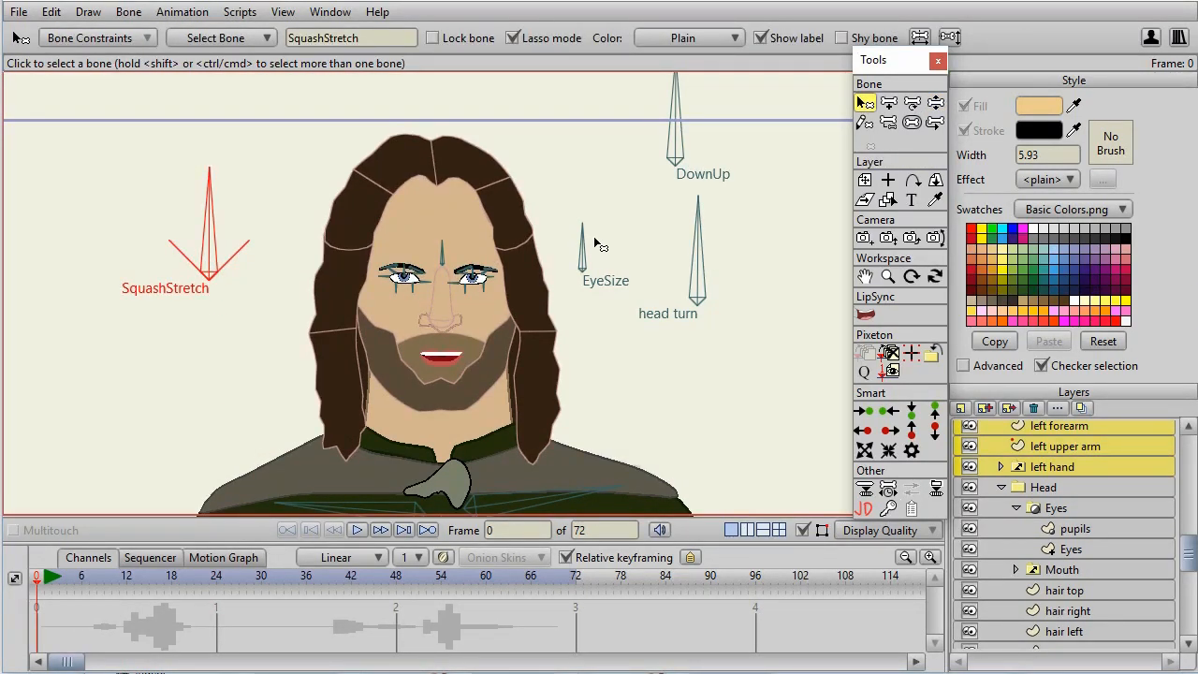
# Step: Try shifting the eye control bone above the nose and both pupil bones at frame 23
pyautogui.scroll(5, 583, 248)
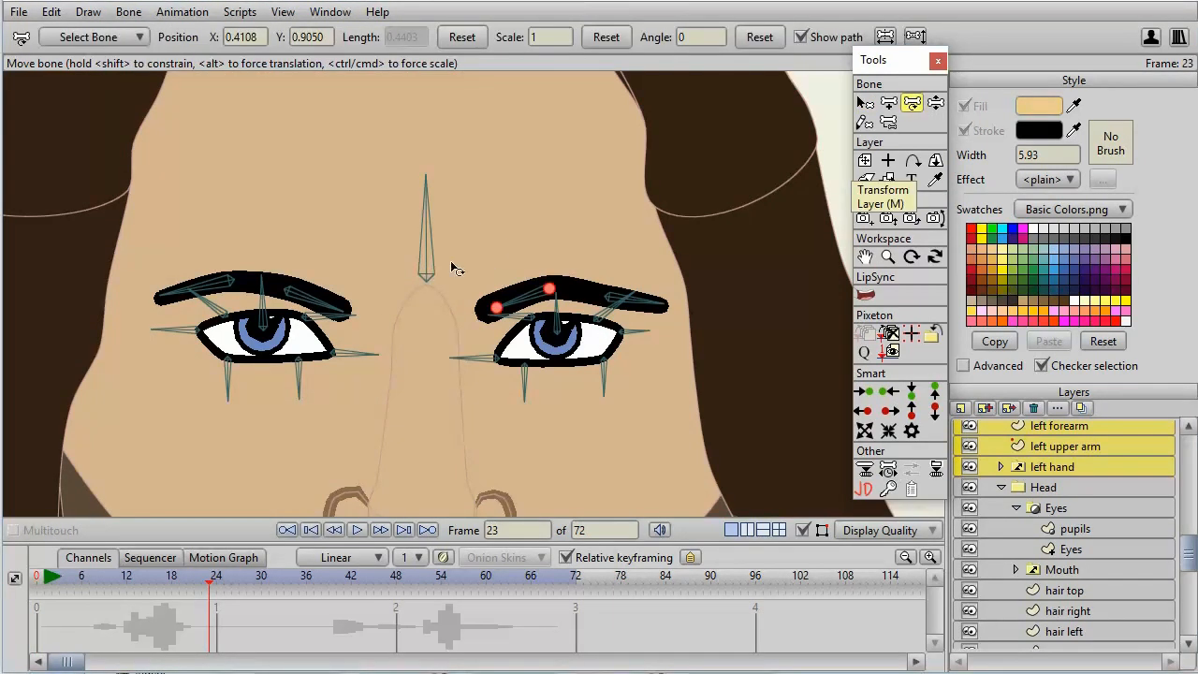
pyautogui.click(426, 274)
pyautogui.moveTo(429, 279)
pyautogui.mouseDown()
pyautogui.moveTo(402, 275)
pyautogui.moveTo(453, 281)
pyautogui.moveTo(409, 281)
pyautogui.moveTo(422, 284)
pyautogui.mouseUp()
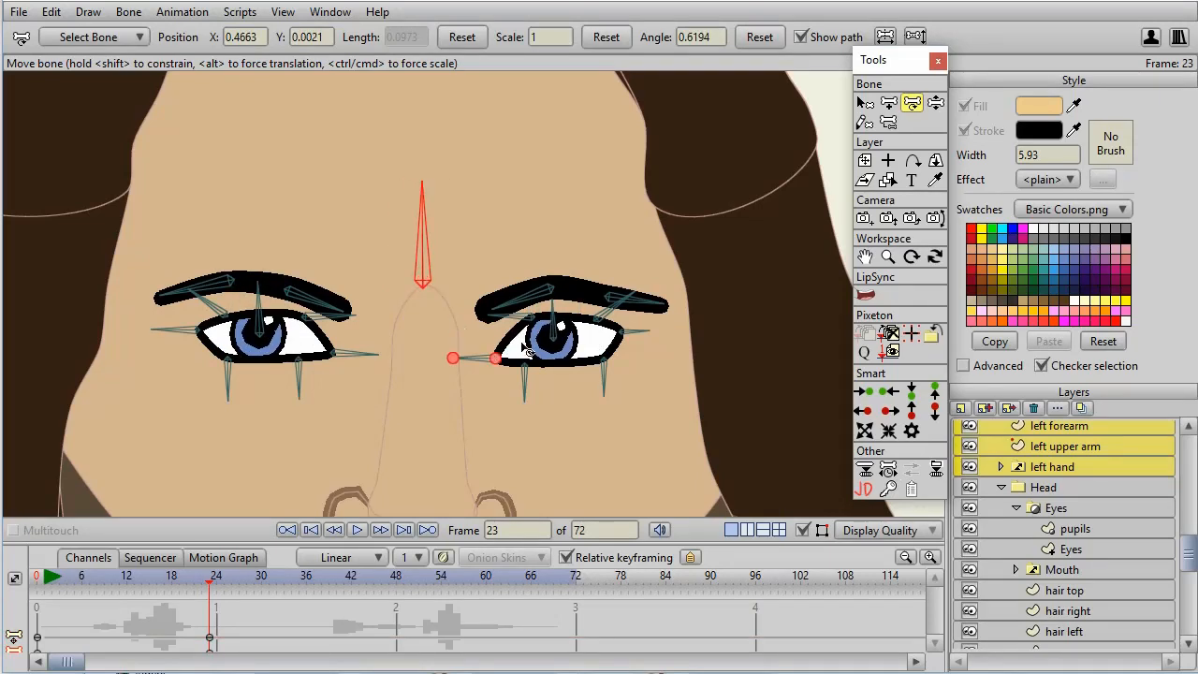
pyautogui.moveTo(557, 342); pyautogui.dragTo(526, 338)
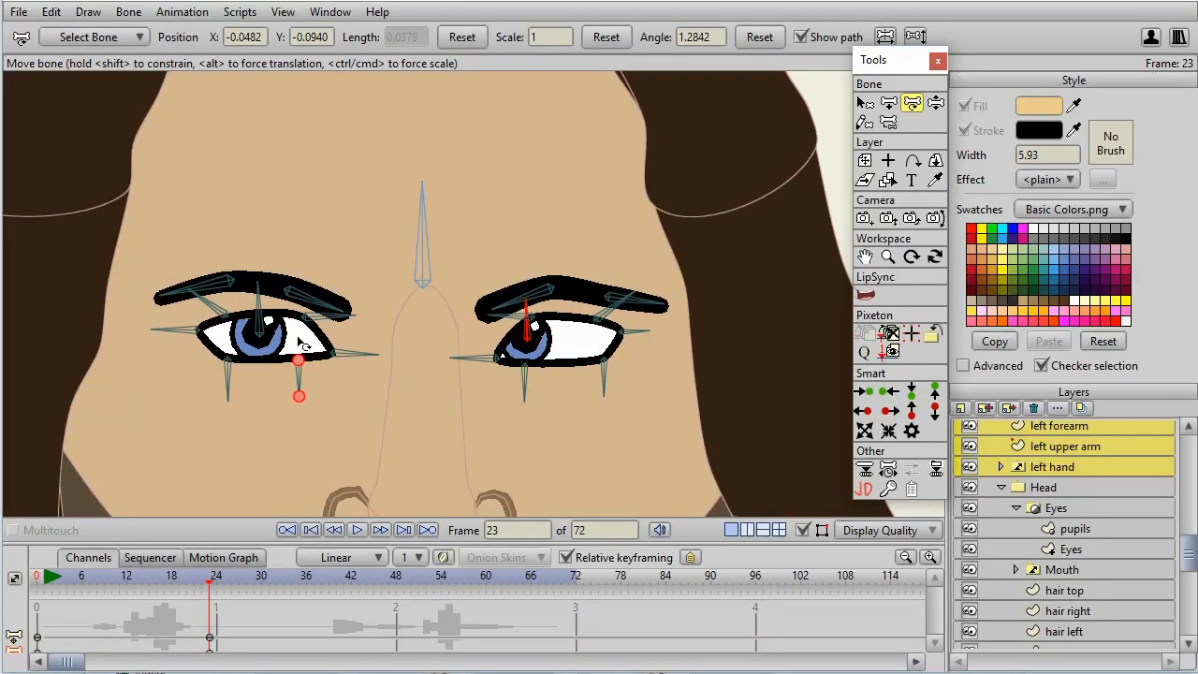
pyautogui.moveTo(269, 341); pyautogui.dragTo(350, 316)
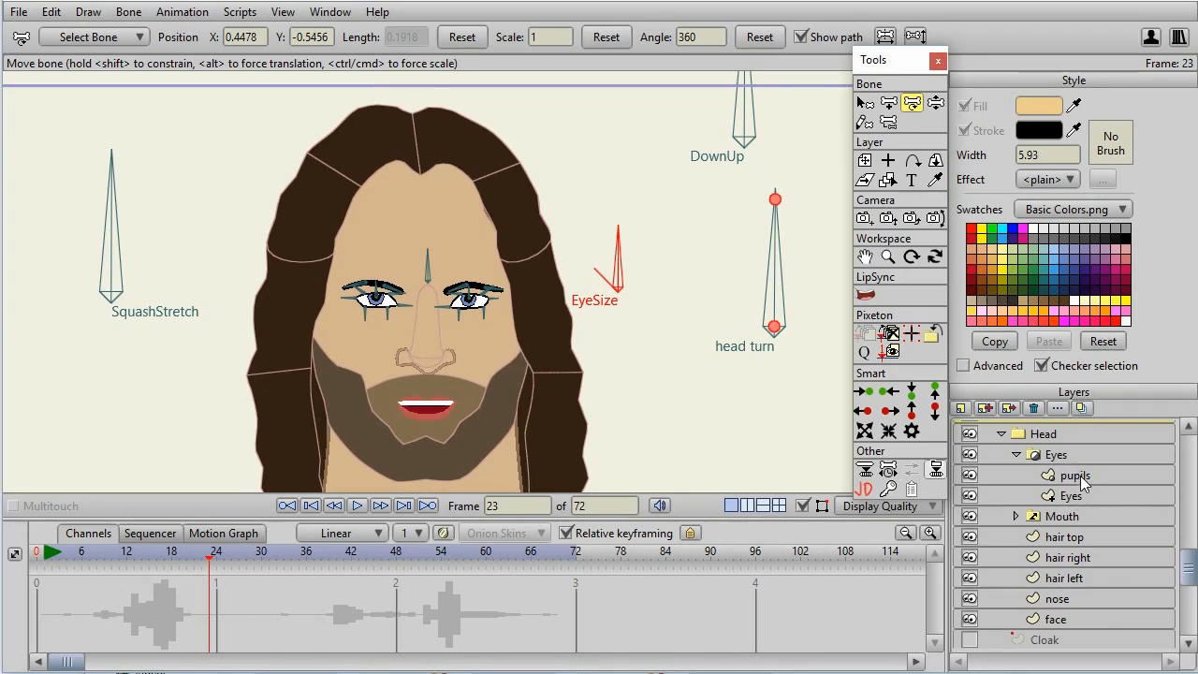
# Step: Look through the mouth shapes inside the Head's Mouth layer and collapse it again
pyautogui.click(1015, 518)
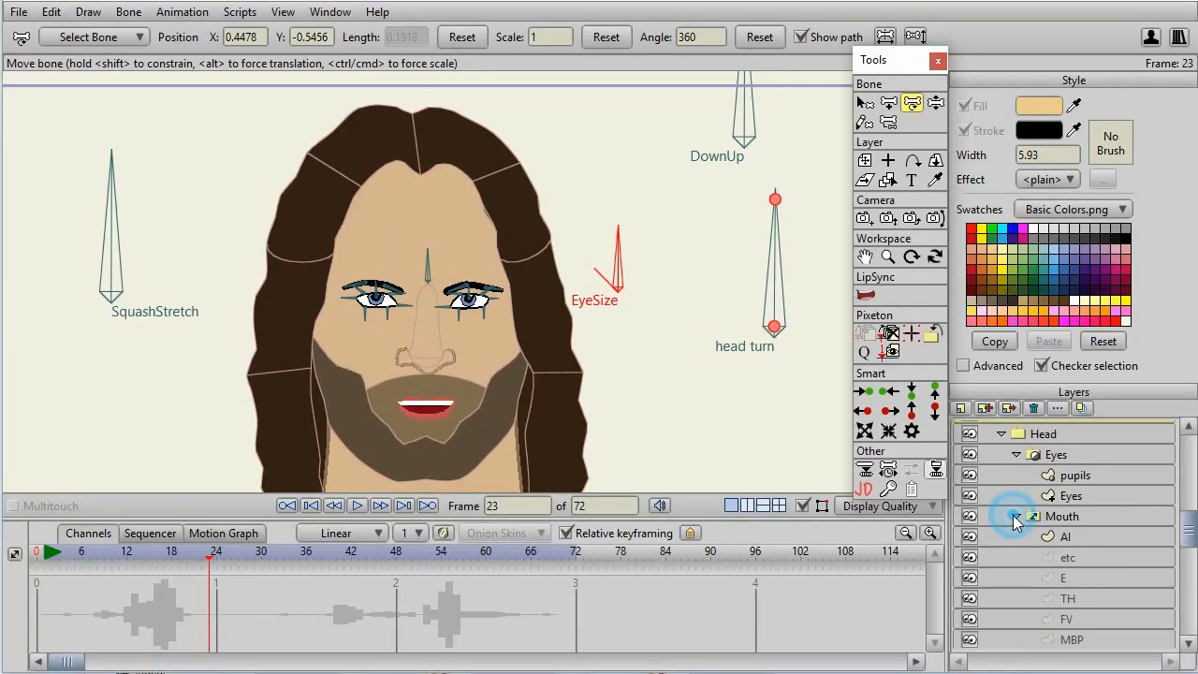
pyautogui.moveTo(1189, 522); pyautogui.dragTo(1089, 538)
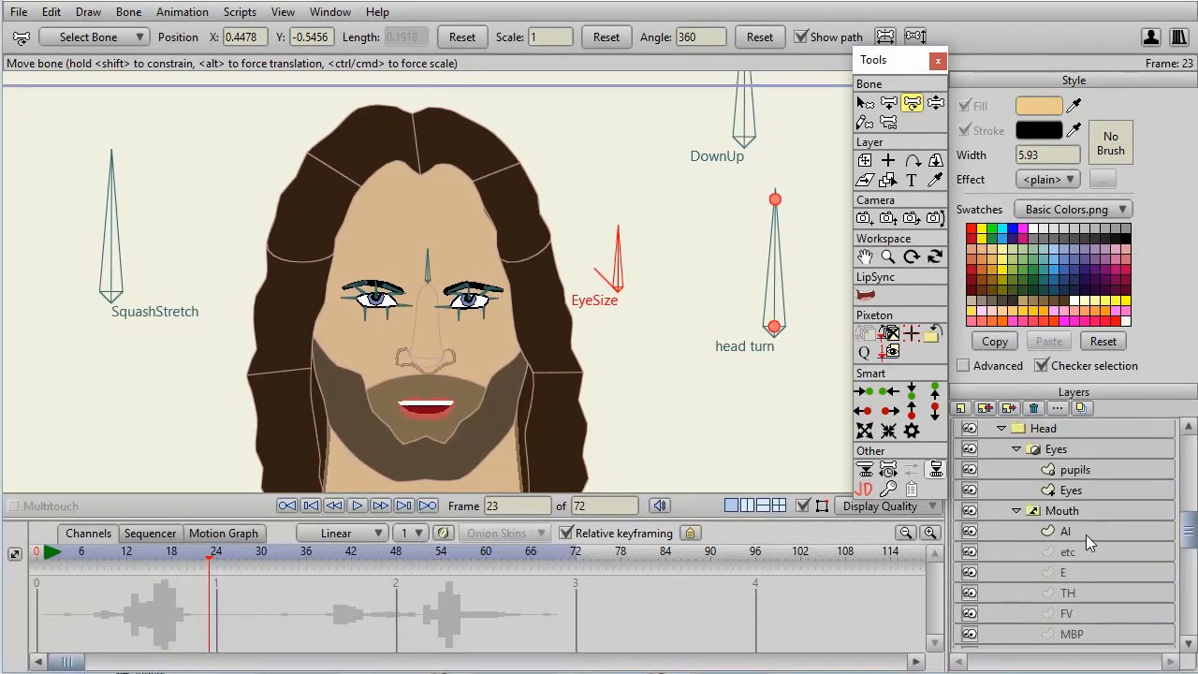
pyautogui.click(1016, 511)
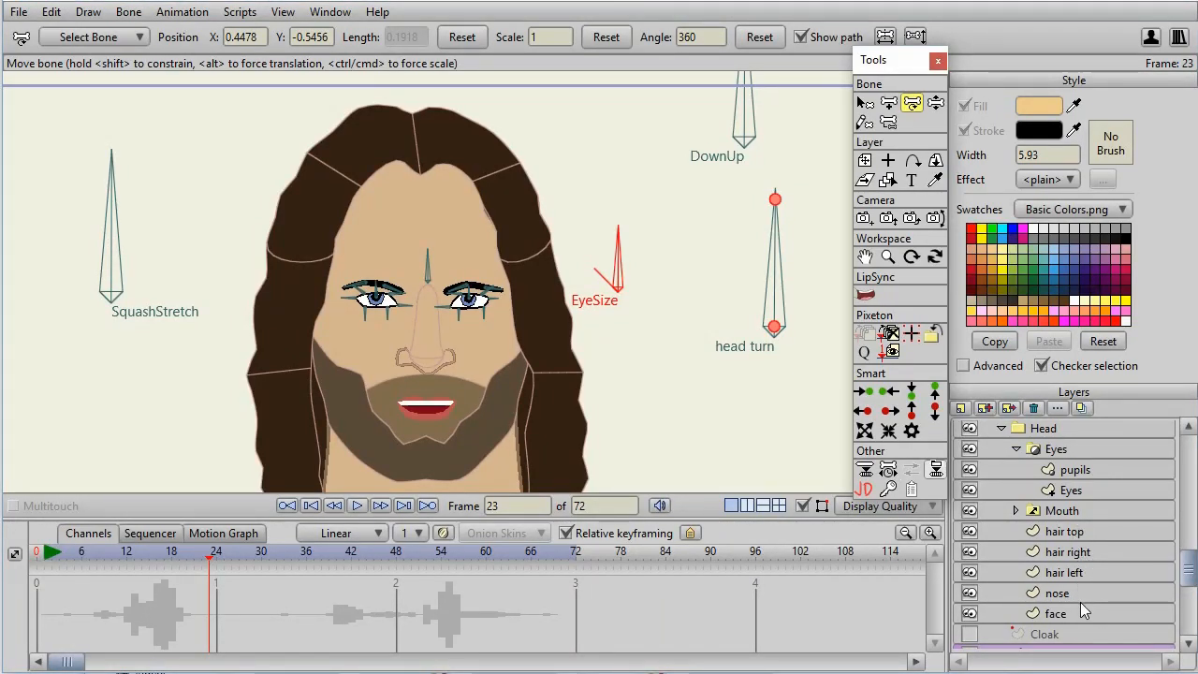
# Step: Show the James Outline Front layer of the jamesOutline.psd group over the strider's face
pyautogui.click(565, 299)
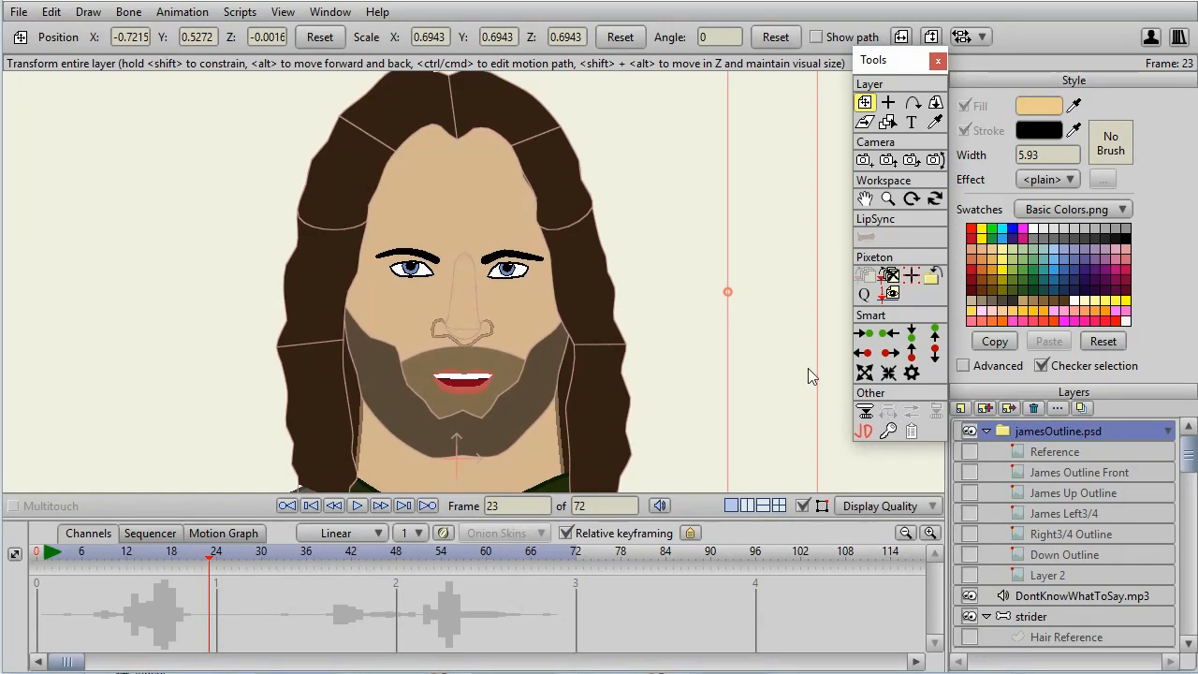
pyautogui.click(970, 472)
pyautogui.click(971, 472)
pyautogui.click(970, 503)
pyautogui.click(971, 499)
pyautogui.click(970, 473)
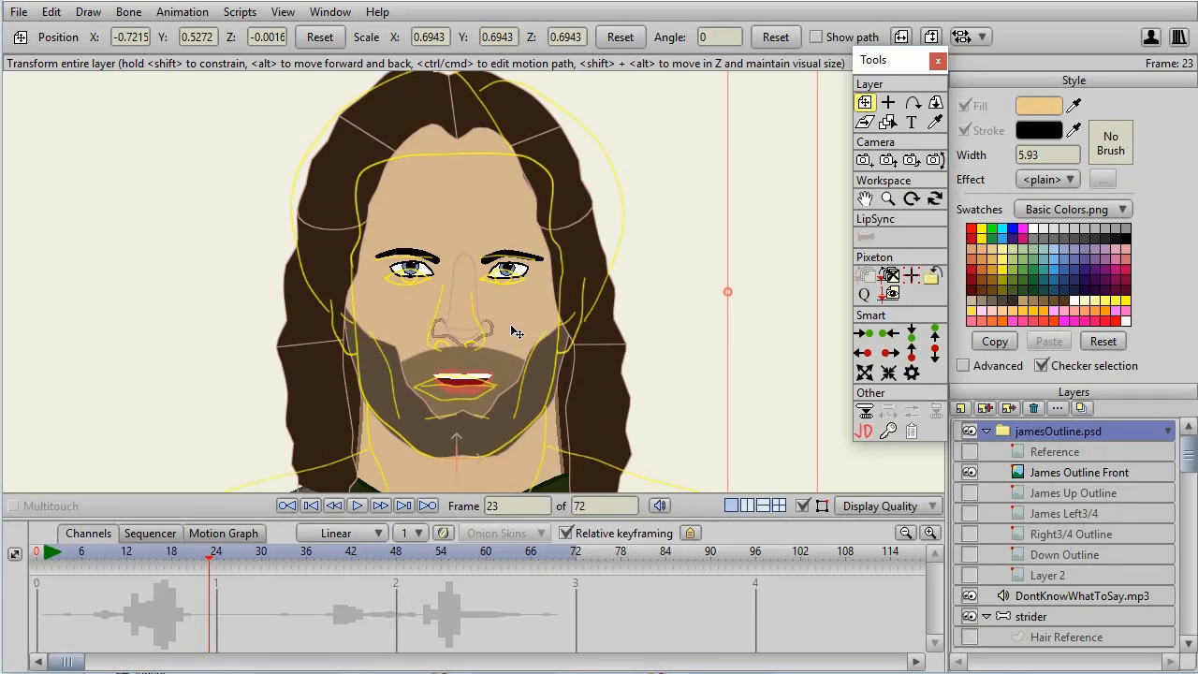
# Step: Examine how the front outline lines up with the strider's eyes, nose, mouth, jaw and hairline
pyautogui.scroll(5, 516, 332)
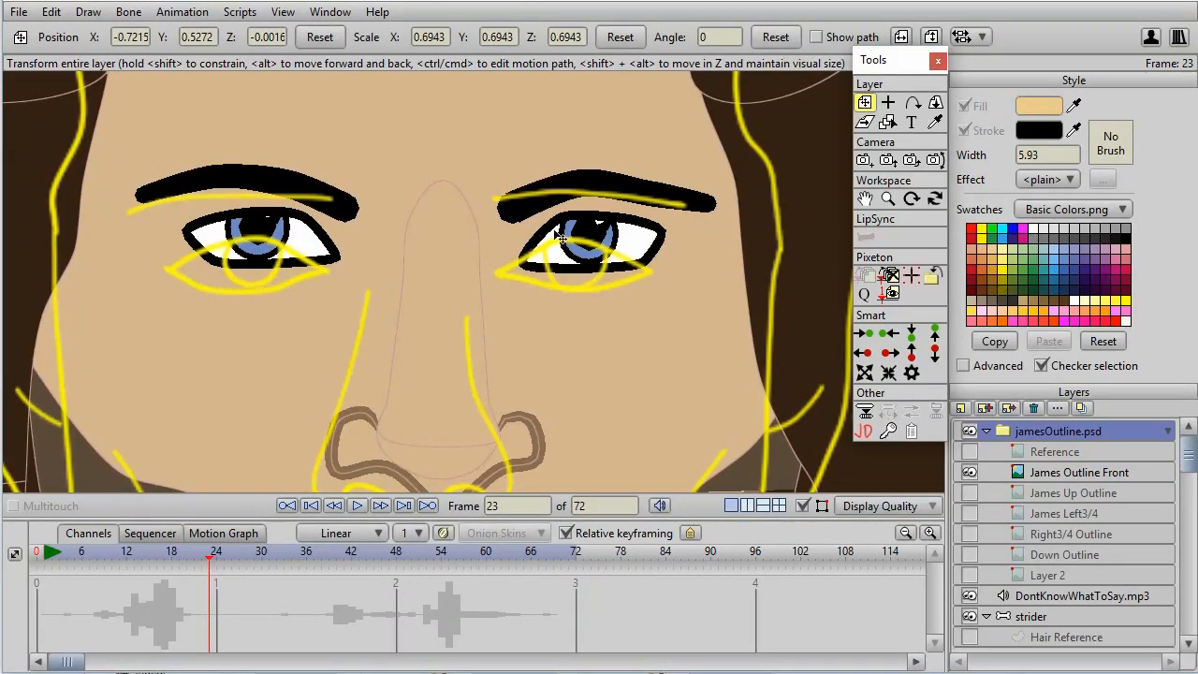
pyautogui.scroll(-2, 634, 381)
pyautogui.moveTo(633, 385); pyautogui.dragTo(629, 217)
pyautogui.scroll(3, 655, 233)
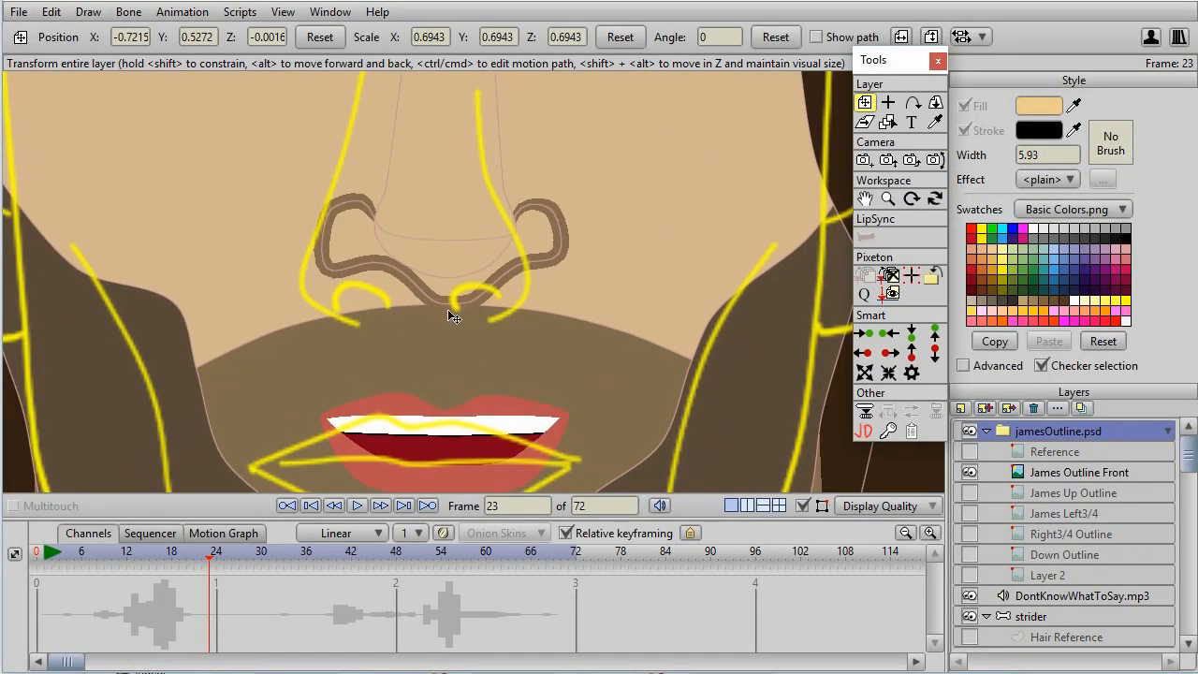
pyautogui.moveTo(508, 334); pyautogui.dragTo(546, 283)
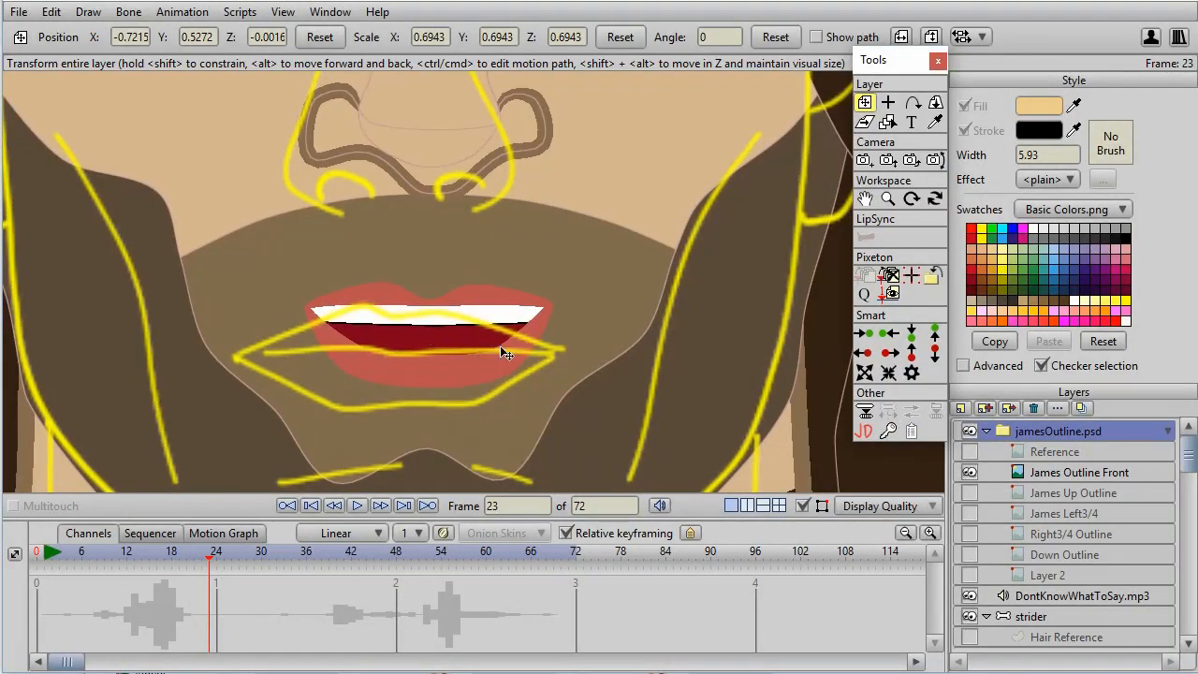
pyautogui.scroll(-3, 500, 345)
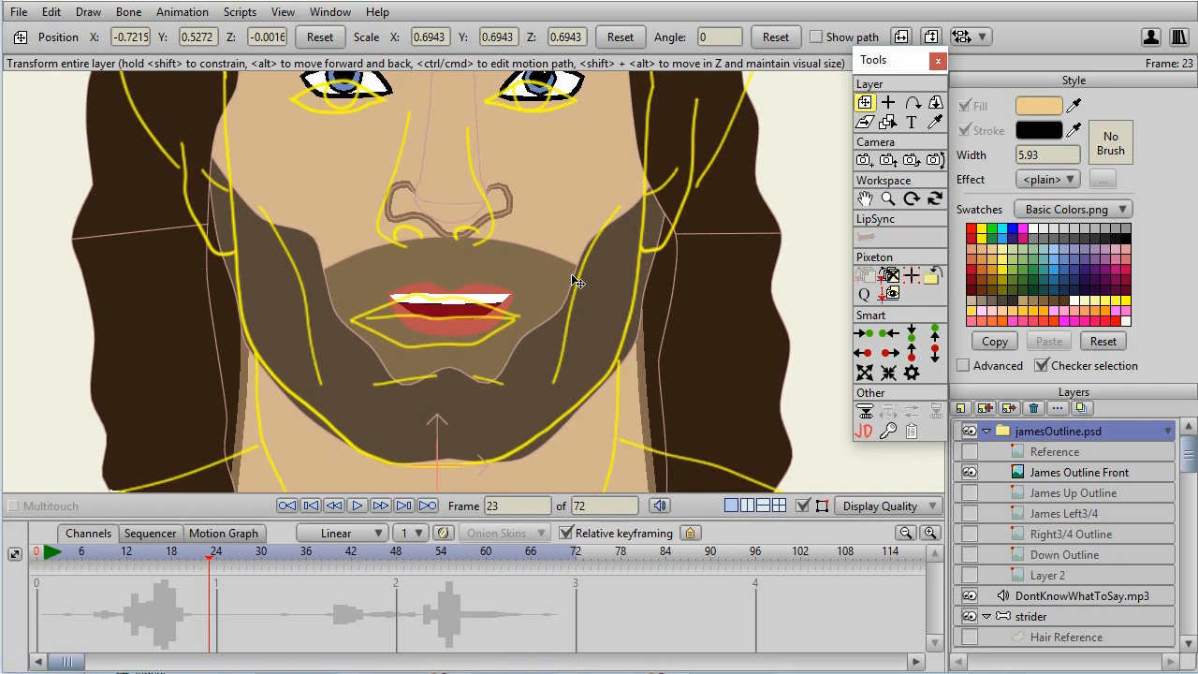
pyautogui.scroll(-1, 572, 278)
pyautogui.moveTo(564, 112); pyautogui.dragTo(596, 370)
pyautogui.moveTo(590, 306); pyautogui.dragTo(594, 388)
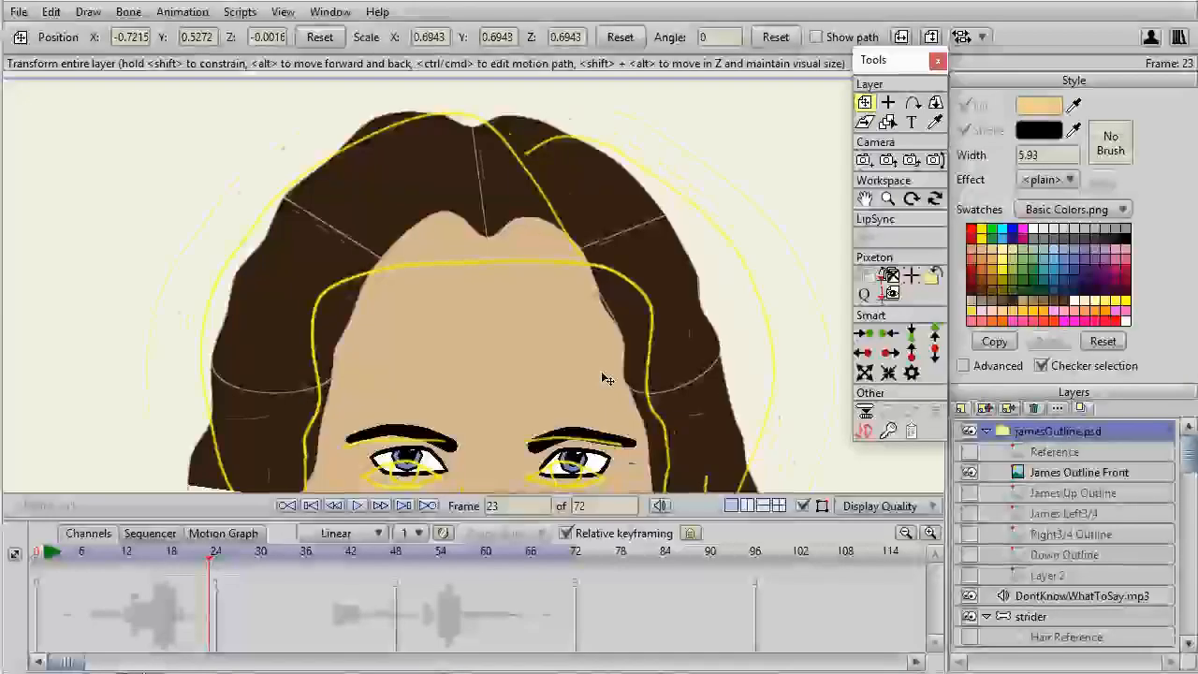
pyautogui.scroll(3, 602, 374)
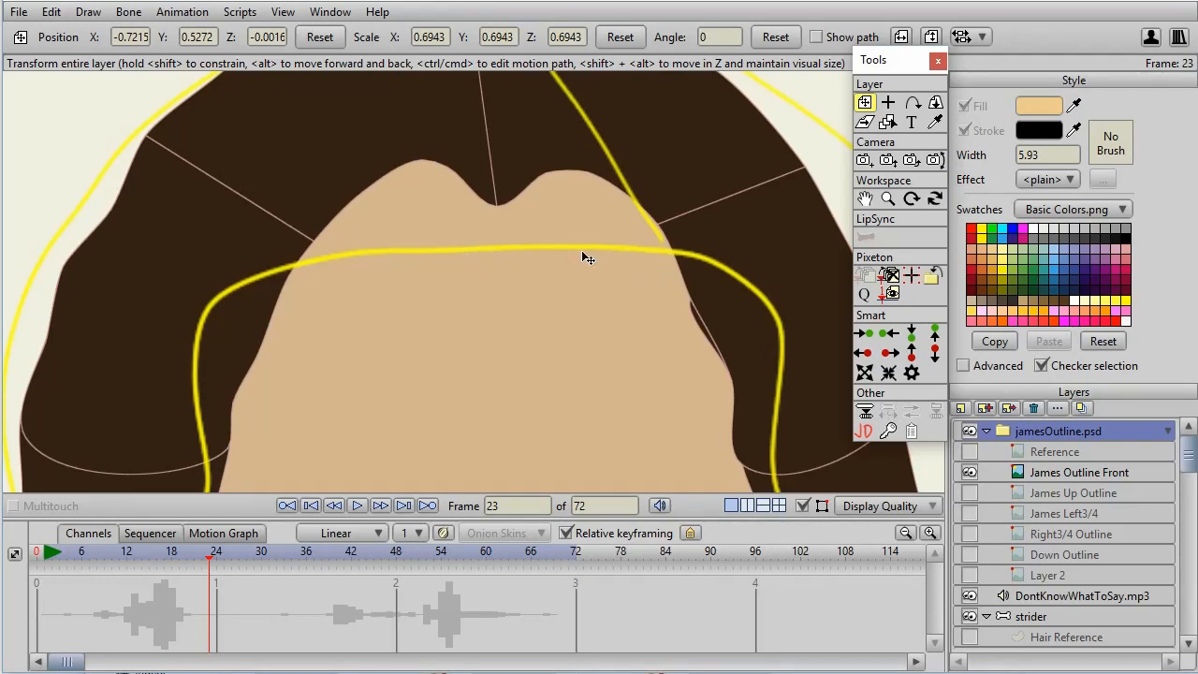
pyautogui.scroll(-5, 582, 252)
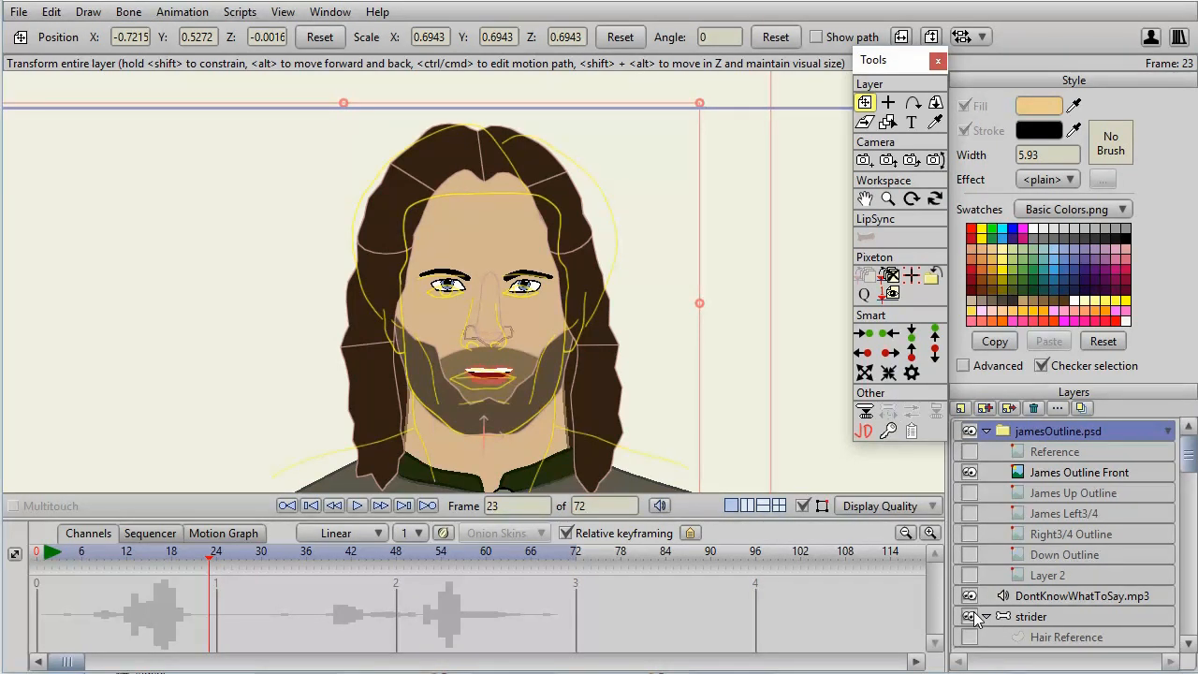
# Step: Show the Reference guide layer and hide the strider layer to examine the front outline against its guides
pyautogui.click(970, 452)
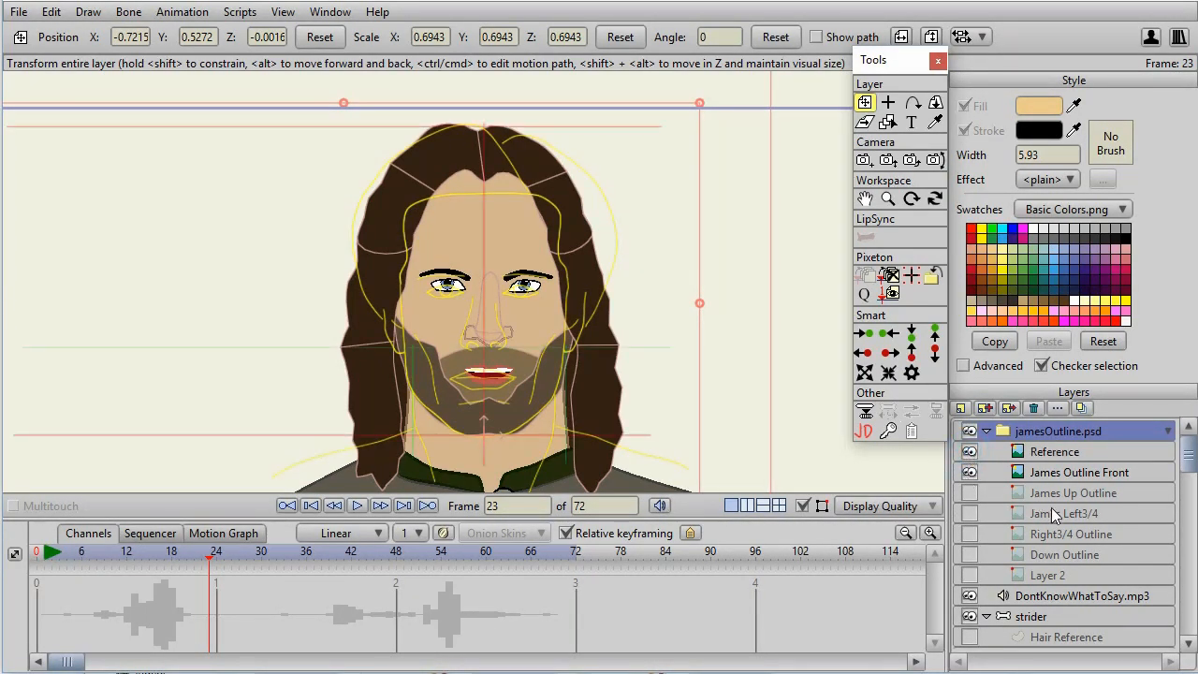
pyautogui.click(970, 615)
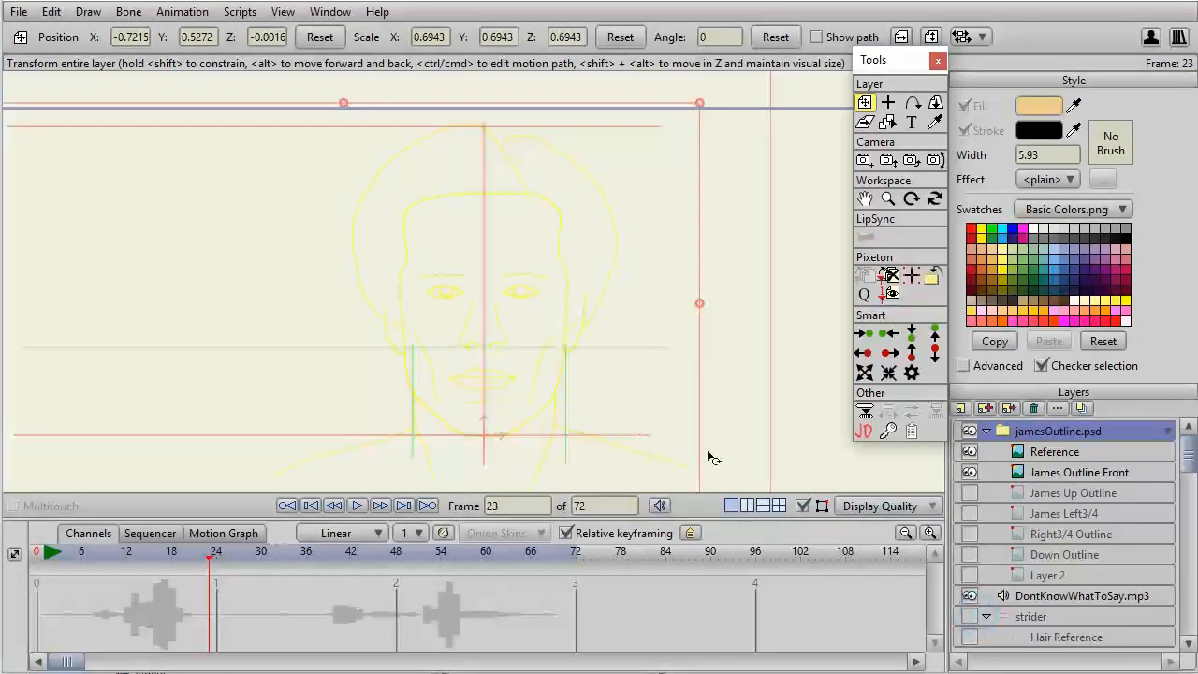
pyautogui.scroll(2, 709, 458)
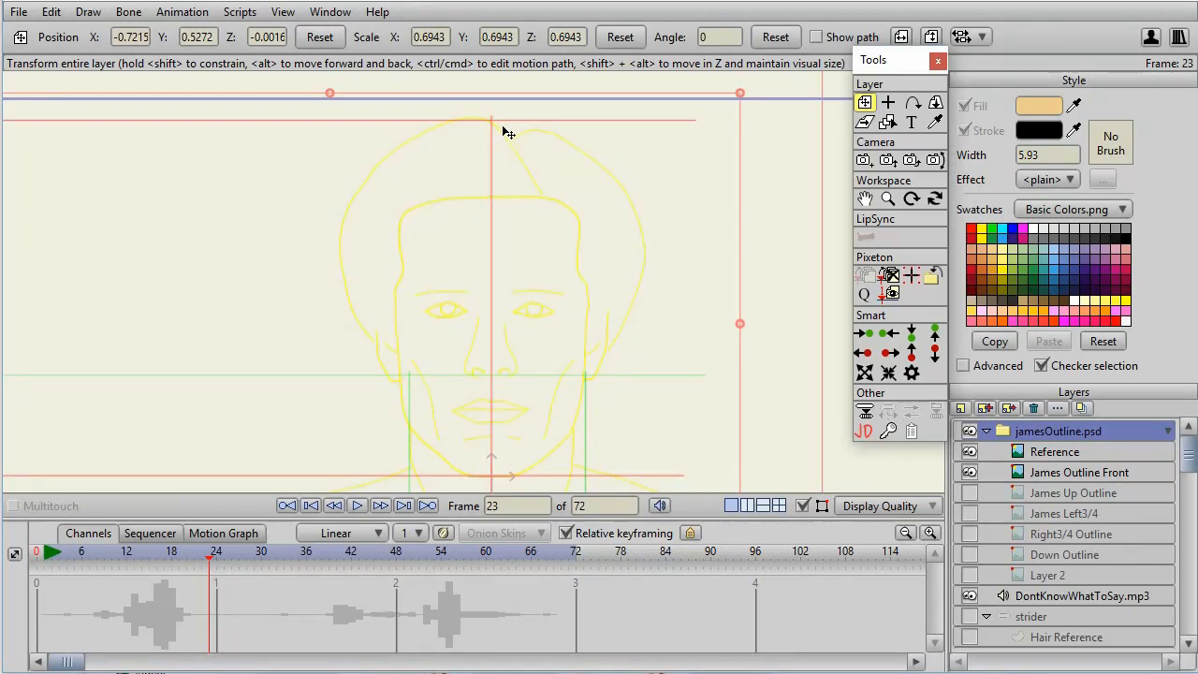
# Step: Show the strider layer again and hide James Outline Front to compare the character with the guides
pyautogui.click(992, 616)
pyautogui.click(970, 616)
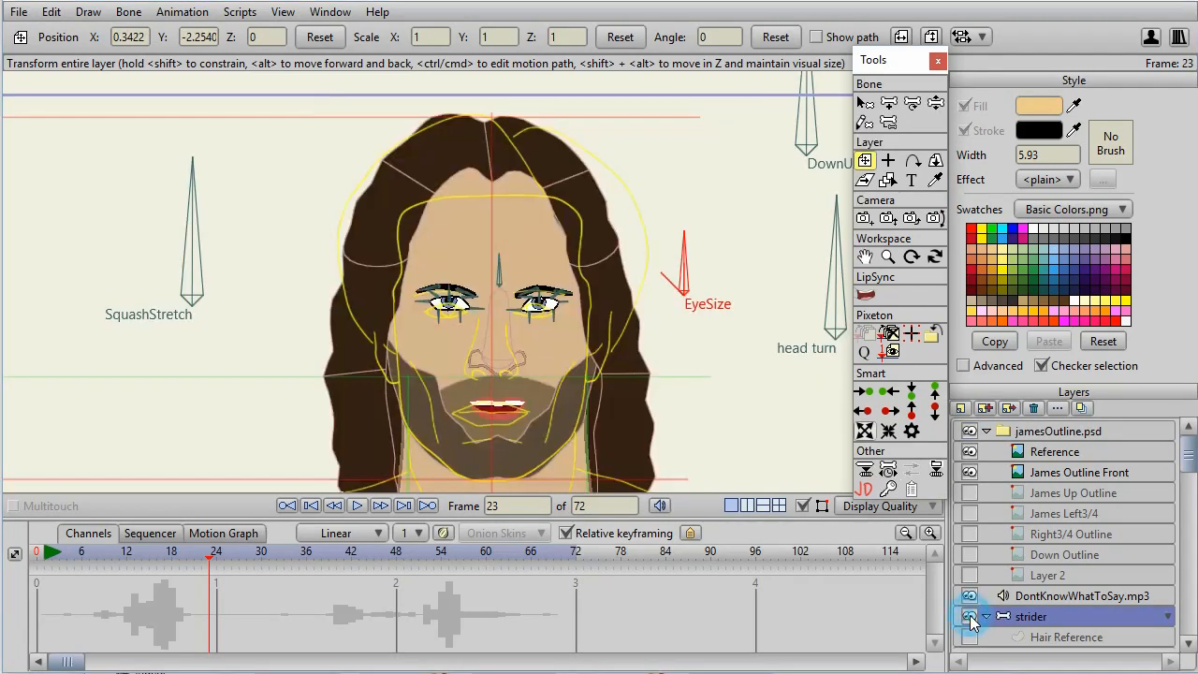
pyautogui.click(970, 472)
pyautogui.scroll(-3, 759, 400)
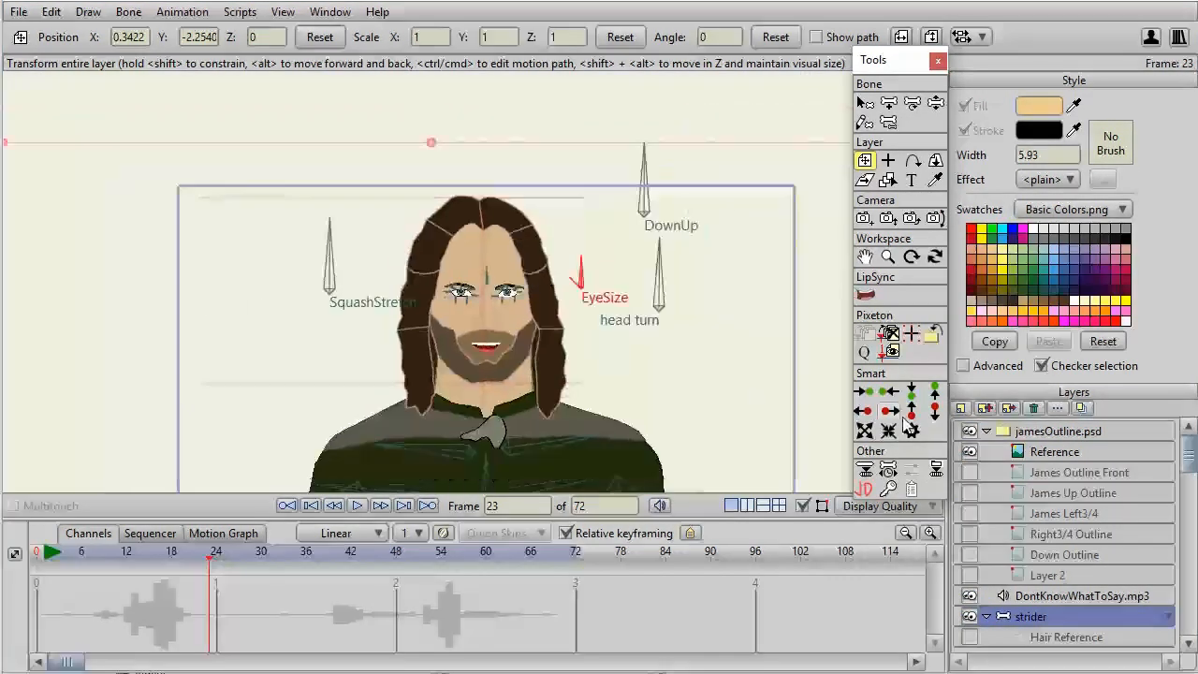
# Step: Try scaling the jamesOutline.psd group up to about 0.90 and back down to about 0.70
pyautogui.click(1044, 434)
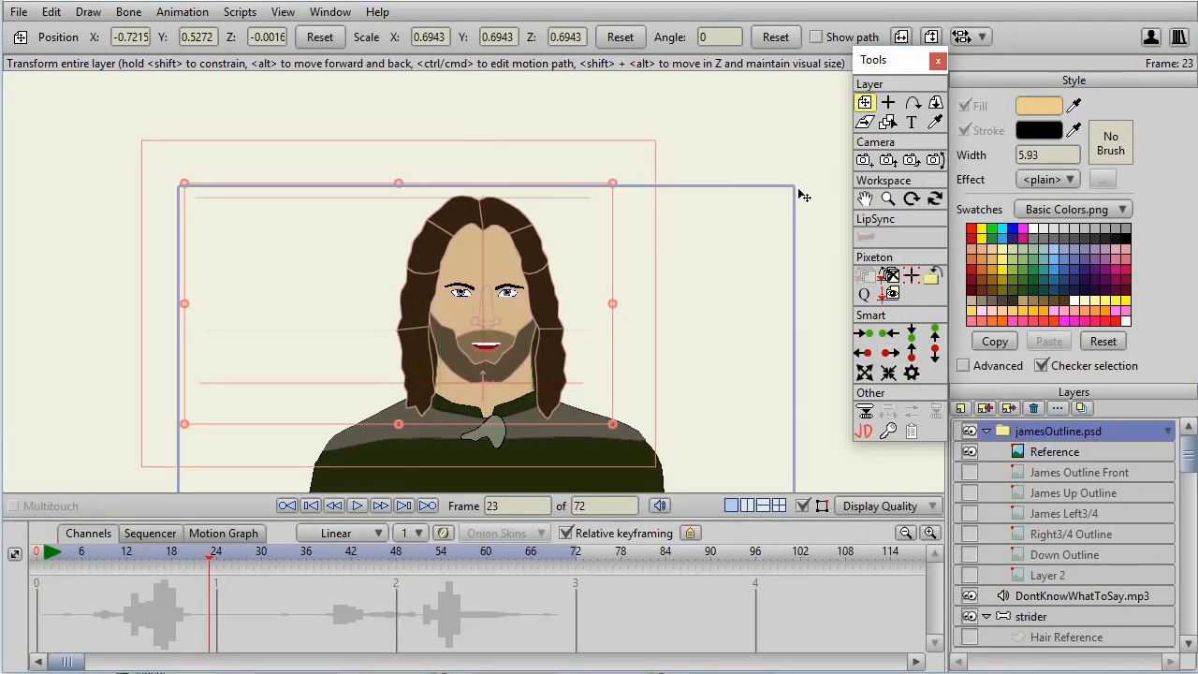
pyautogui.moveTo(613, 186); pyautogui.dragTo(658, 138)
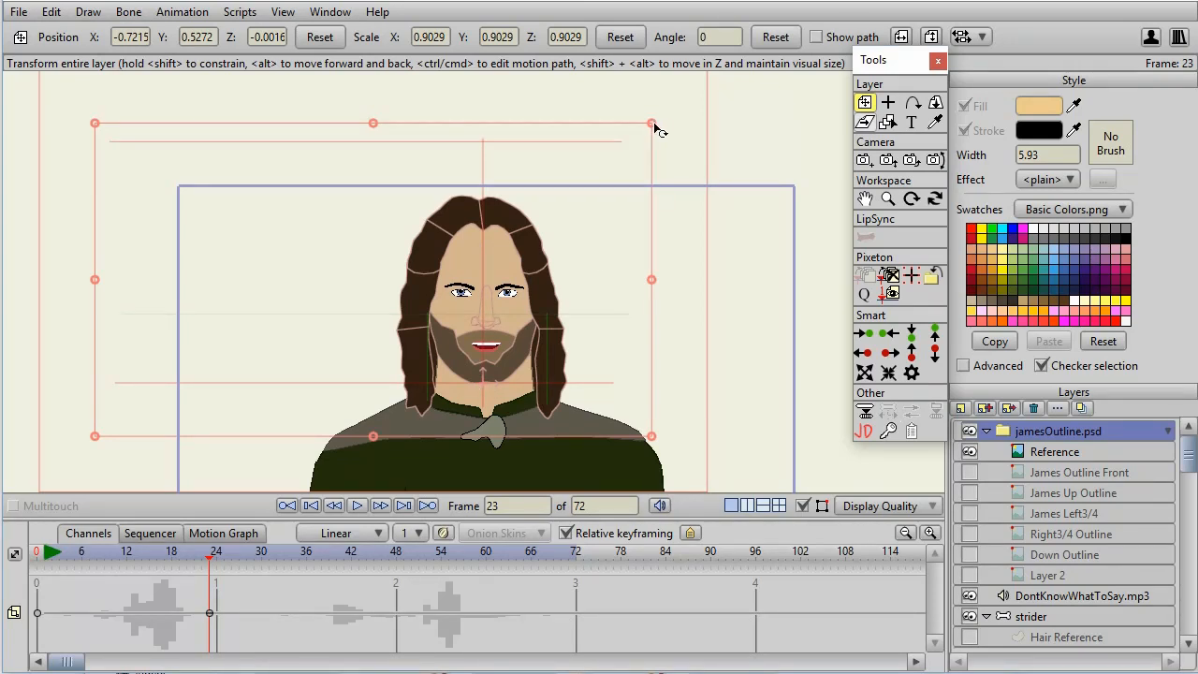
pyautogui.moveTo(652, 124); pyautogui.dragTo(610, 181)
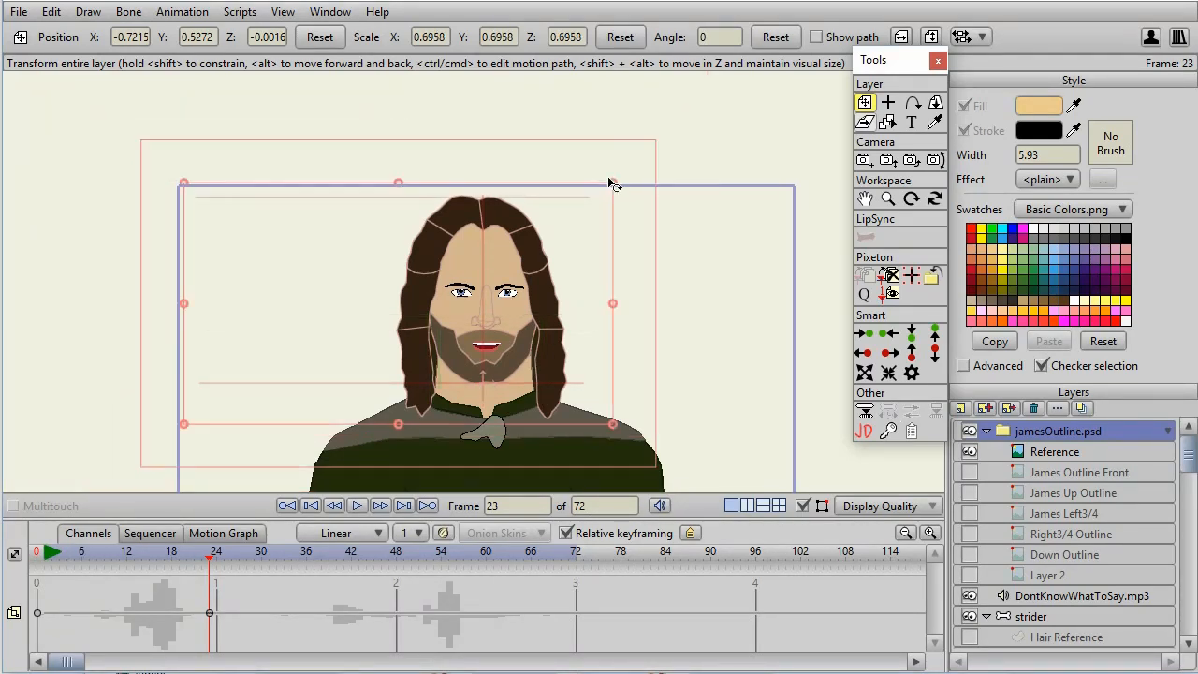
# Step: Show the James Outline Front, James Up Outline and James Left3/4 layers together over the character
pyautogui.click(970, 473)
pyautogui.click(970, 494)
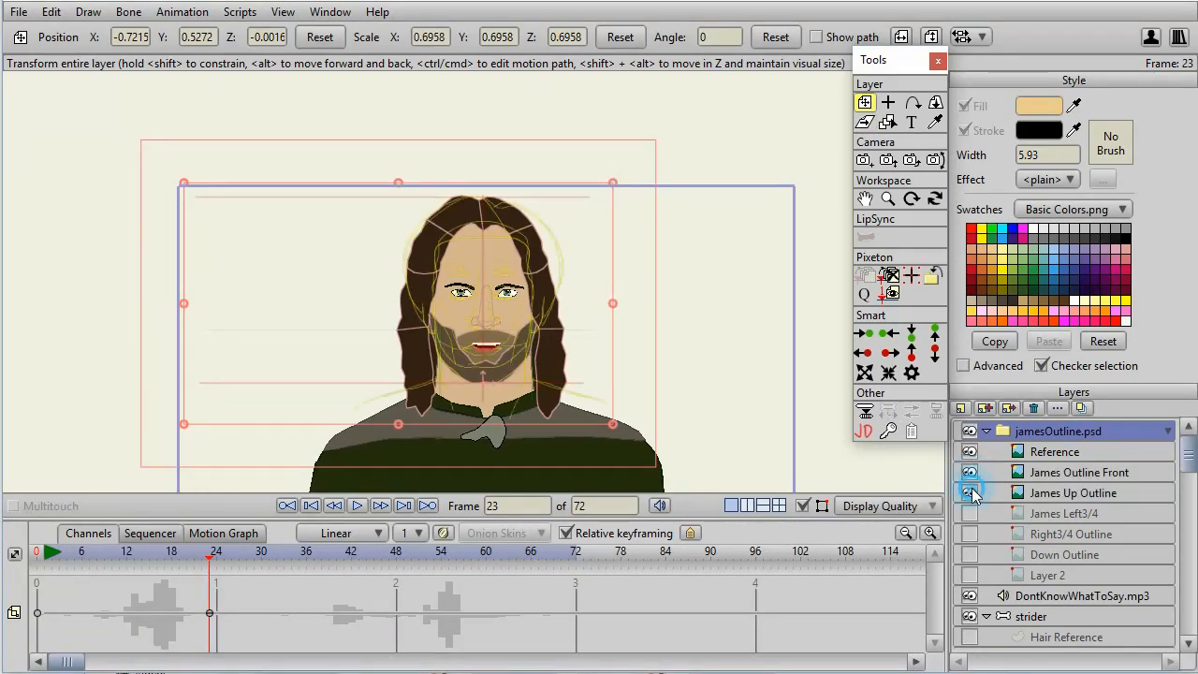
pyautogui.click(971, 514)
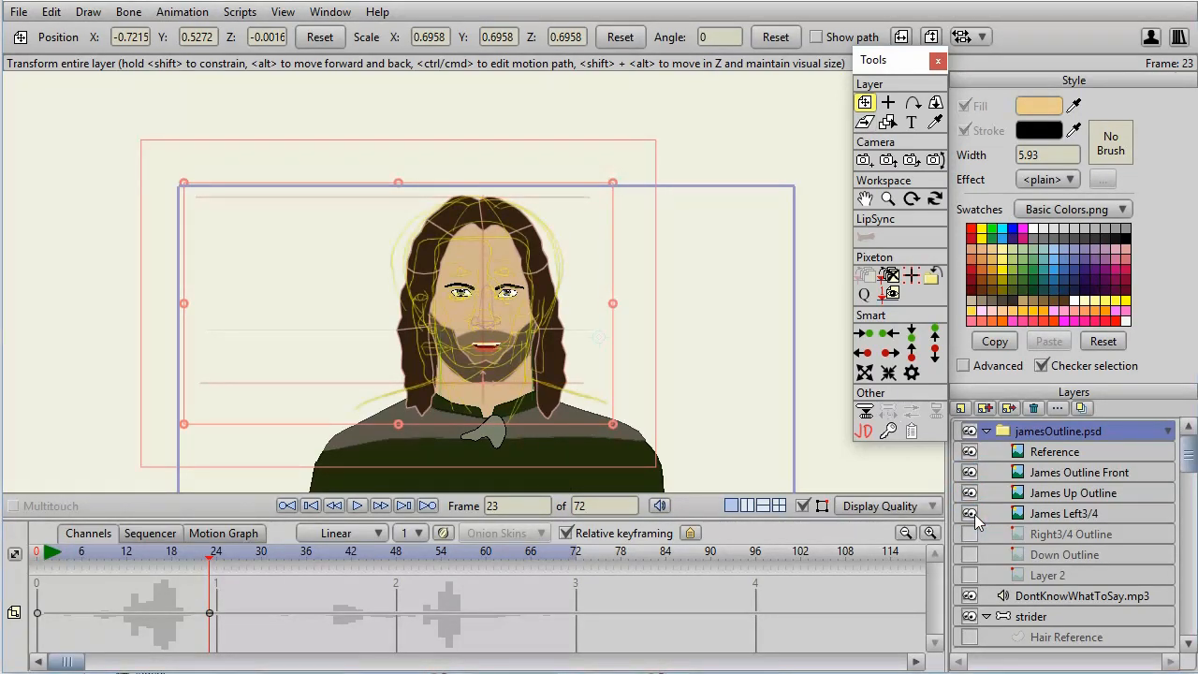
pyautogui.click(741, 458)
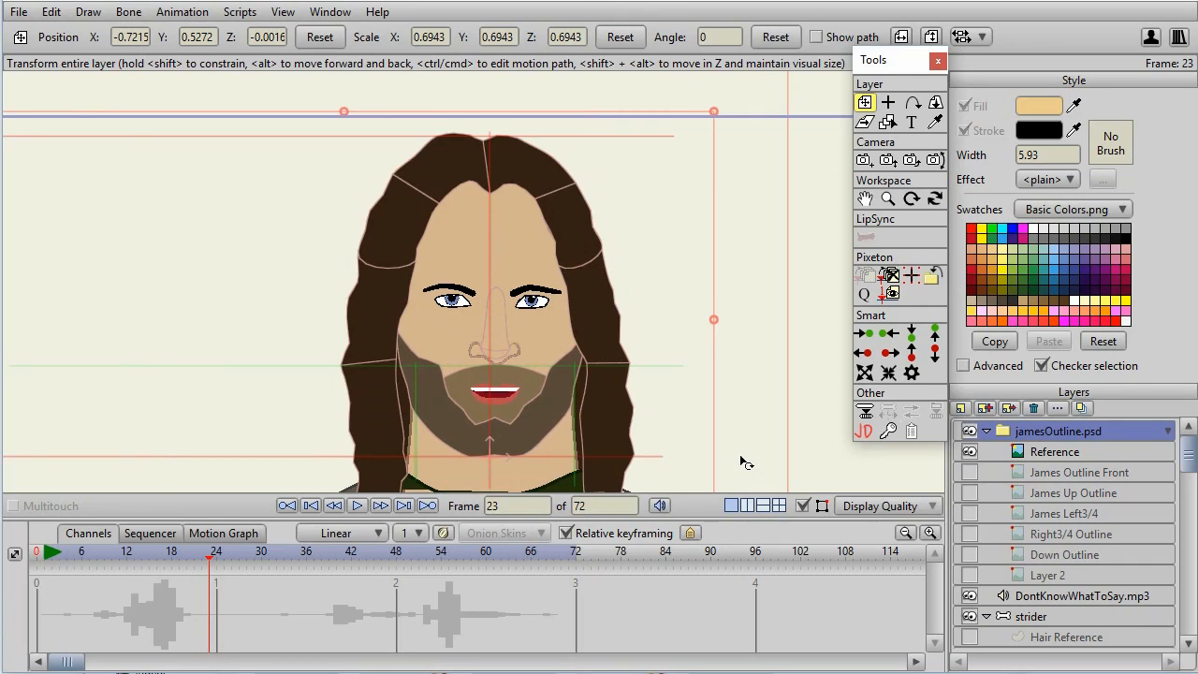
# Step: Show the James Outline Front layer over the character and lower its opacity to 30%
pyautogui.click(1093, 474)
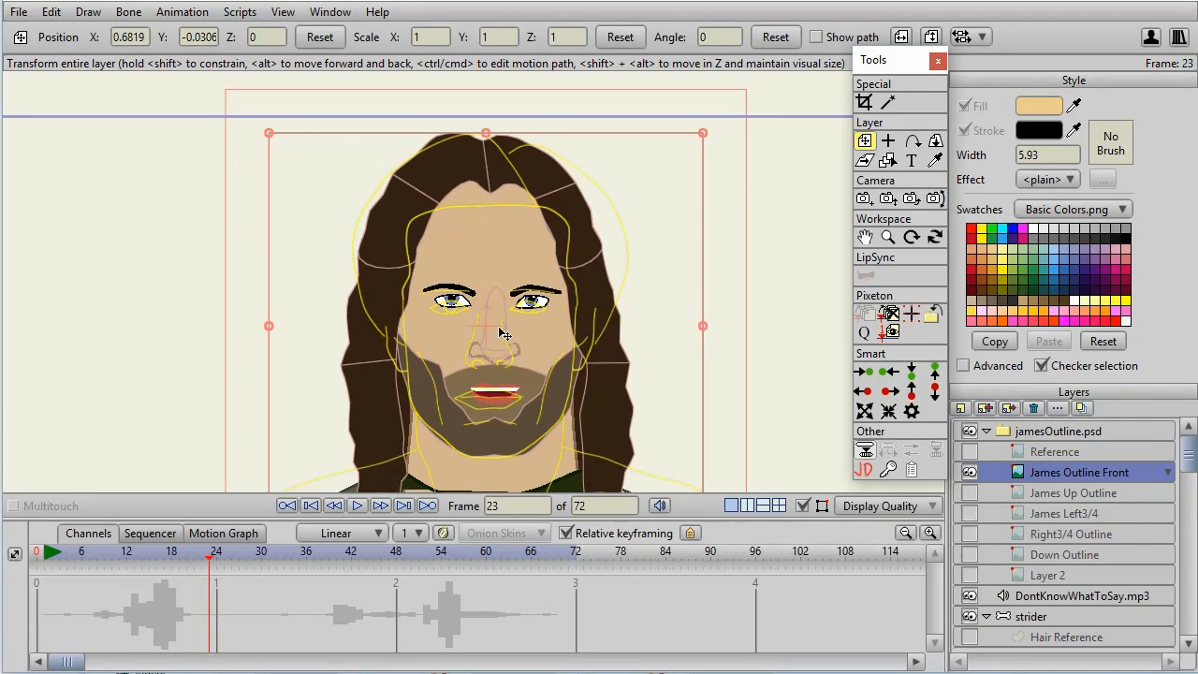
pyautogui.click(1057, 408)
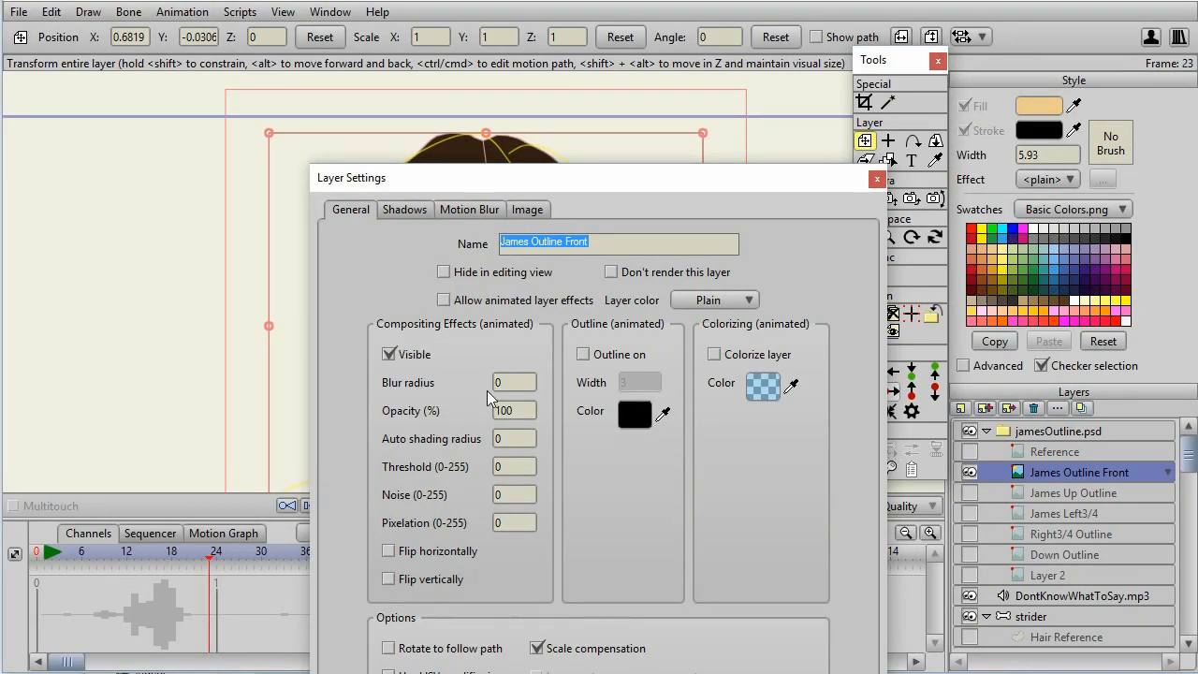
pyautogui.click(523, 409)
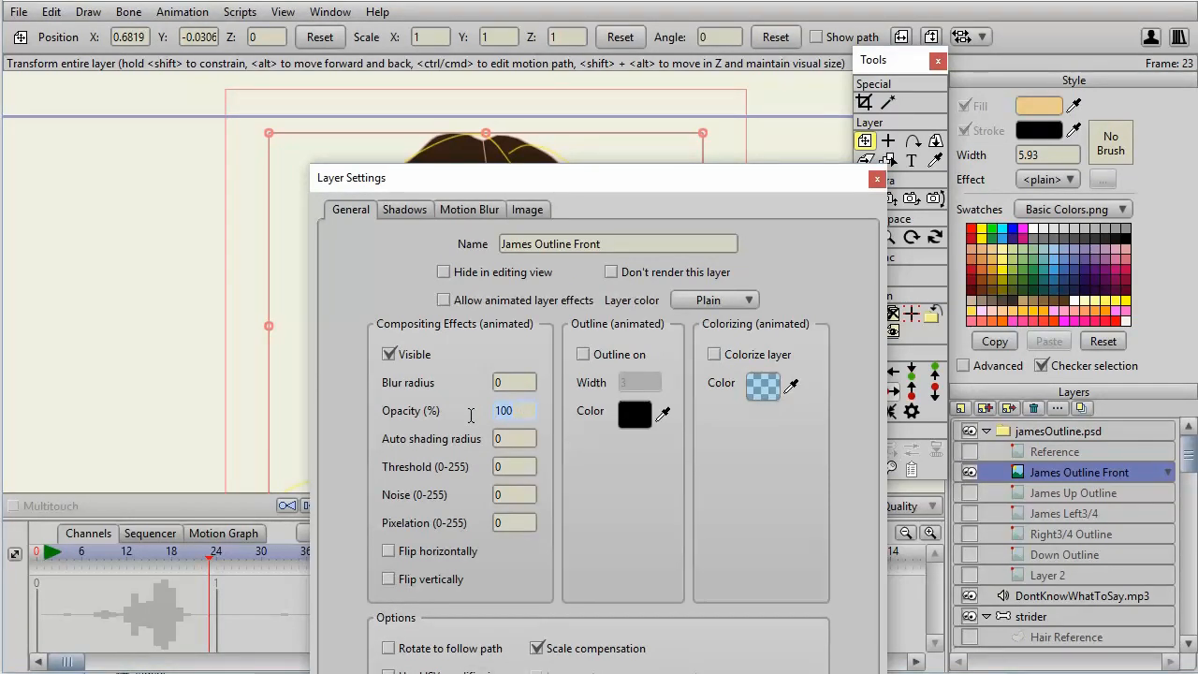
pyautogui.write('30')
pyautogui.press('Return')
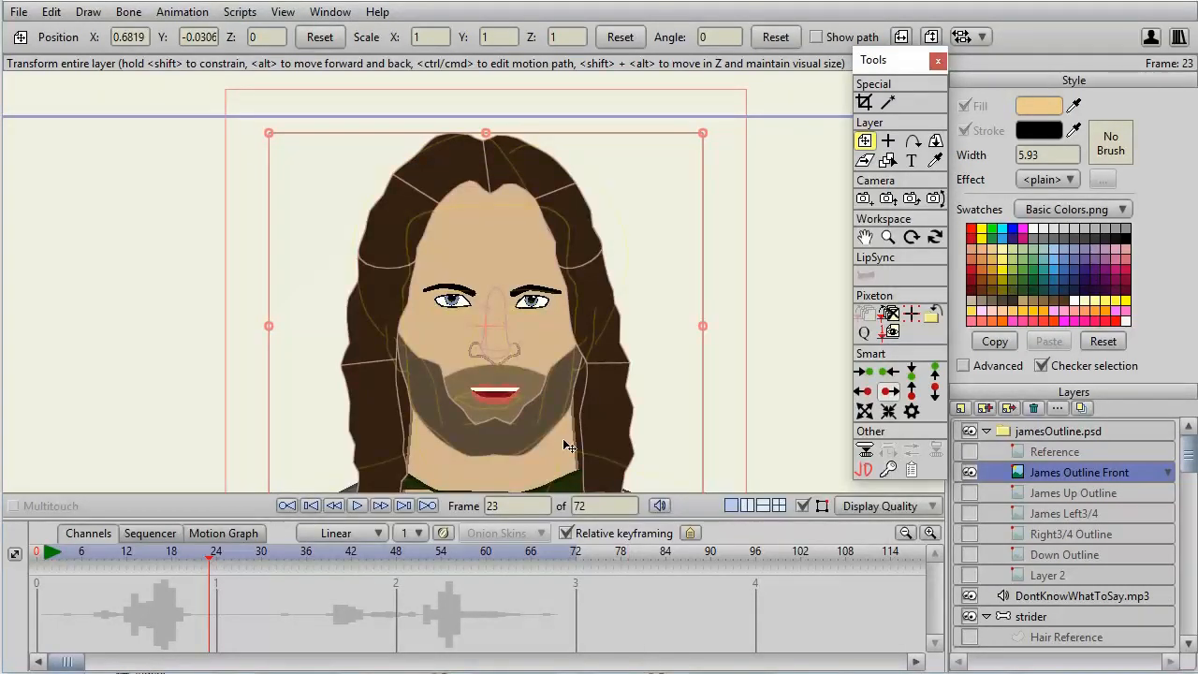
pyautogui.scroll(5, 668, 401)
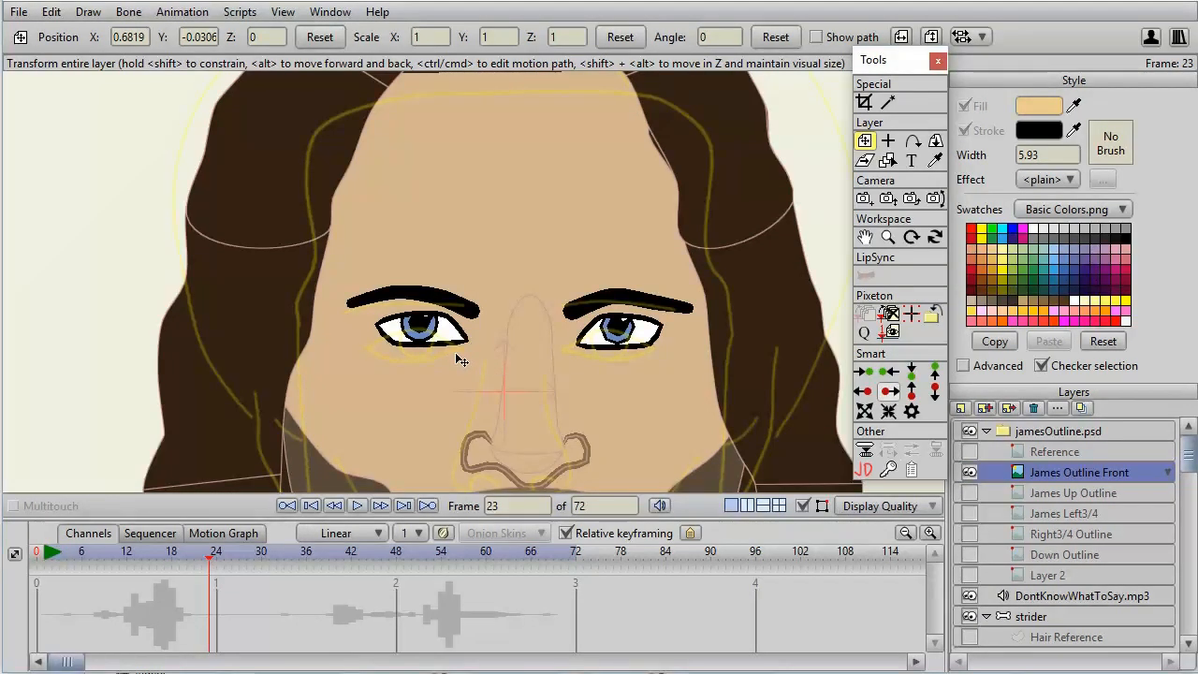
# Step: Show the James Up Outline layer and open the strider rig's DownUp 2 action for editing
pyautogui.click(971, 494)
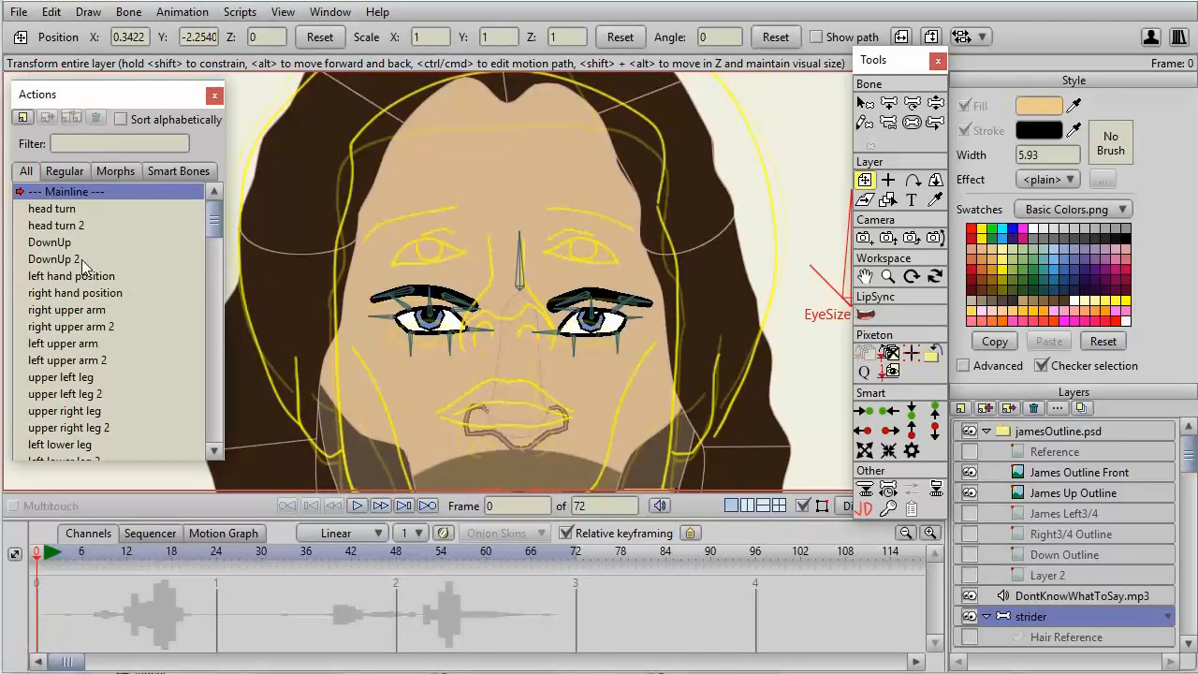
pyautogui.doubleClick(81, 259)
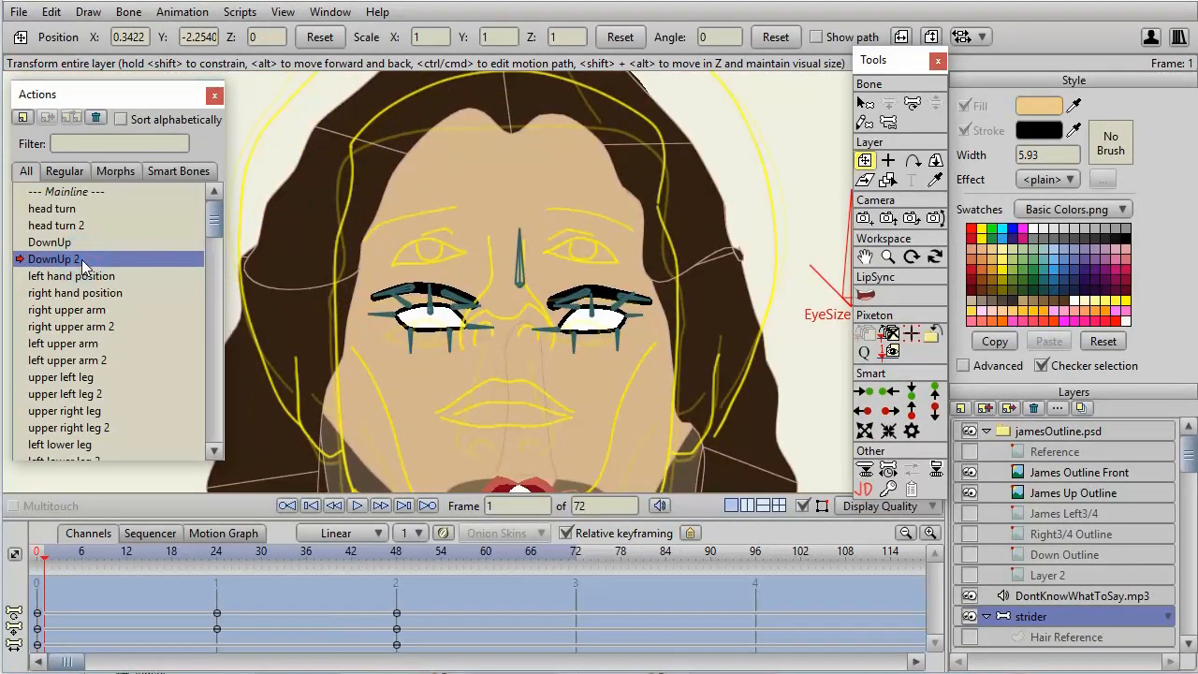
pyautogui.scroll(2, 356, 334)
pyautogui.scroll(-5, 355, 333)
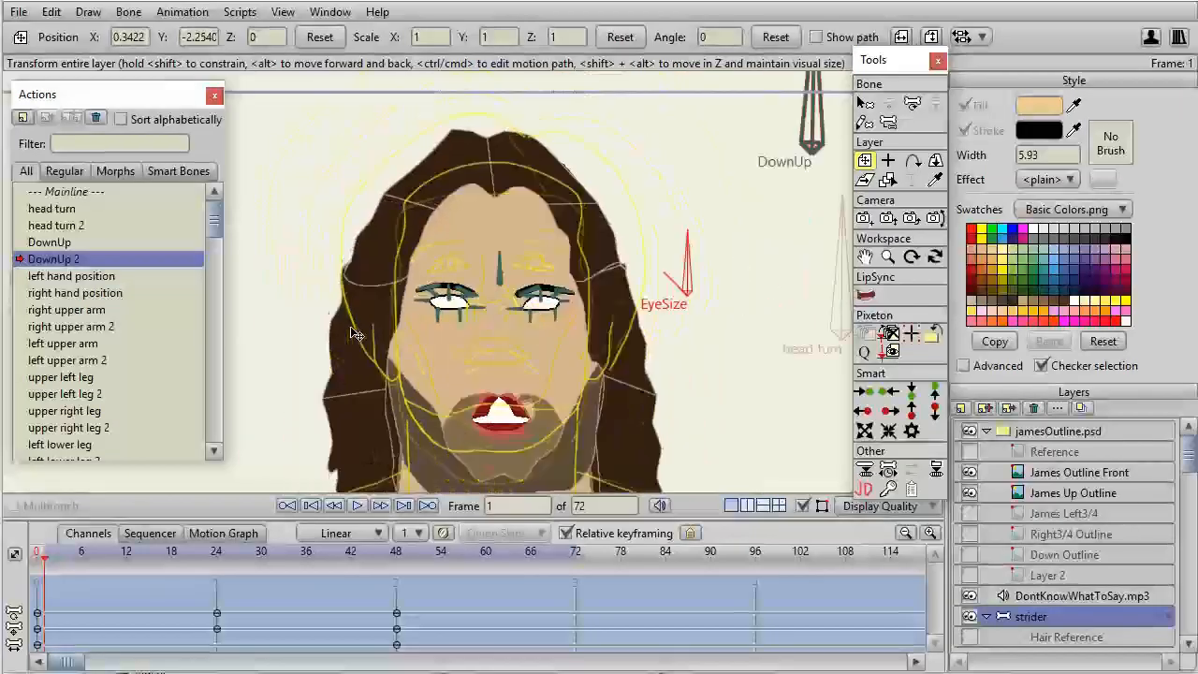
pyautogui.scroll(-1, 356, 334)
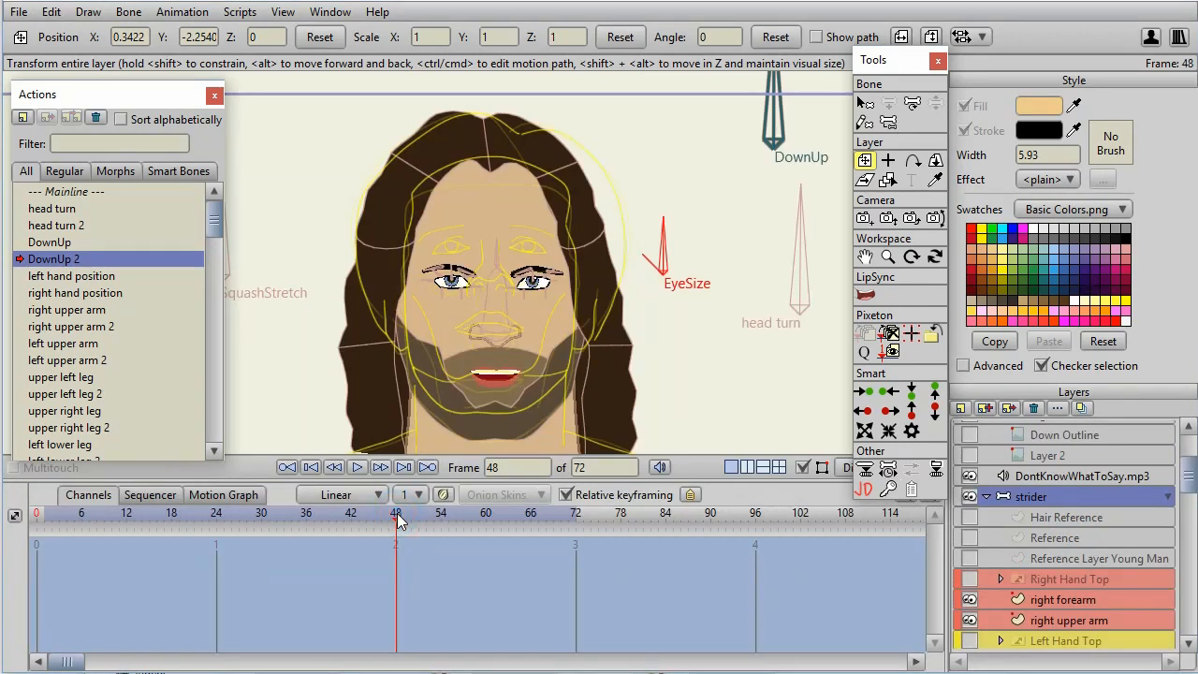
# Step: Go to frame 48 of the DownUp 2 action and try adjusting the DownUp control bone
pyautogui.moveTo(397, 521); pyautogui.dragTo(396, 551)
pyautogui.press('t')
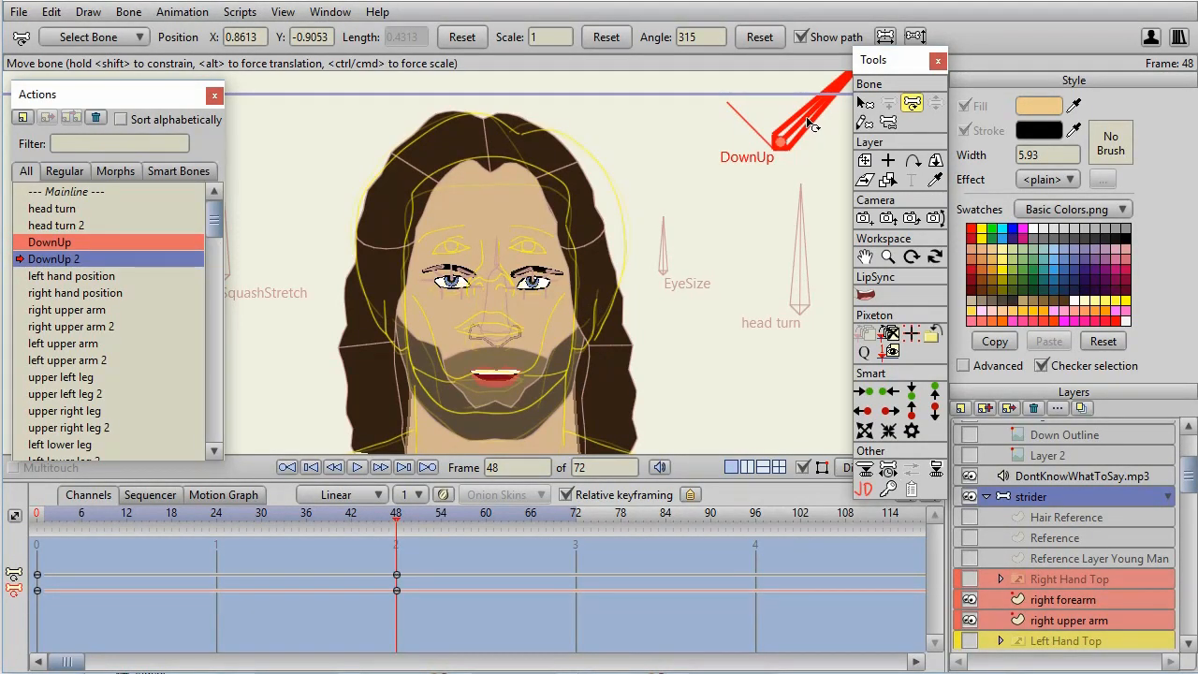
pyautogui.moveTo(817, 108); pyautogui.dragTo(817, 138)
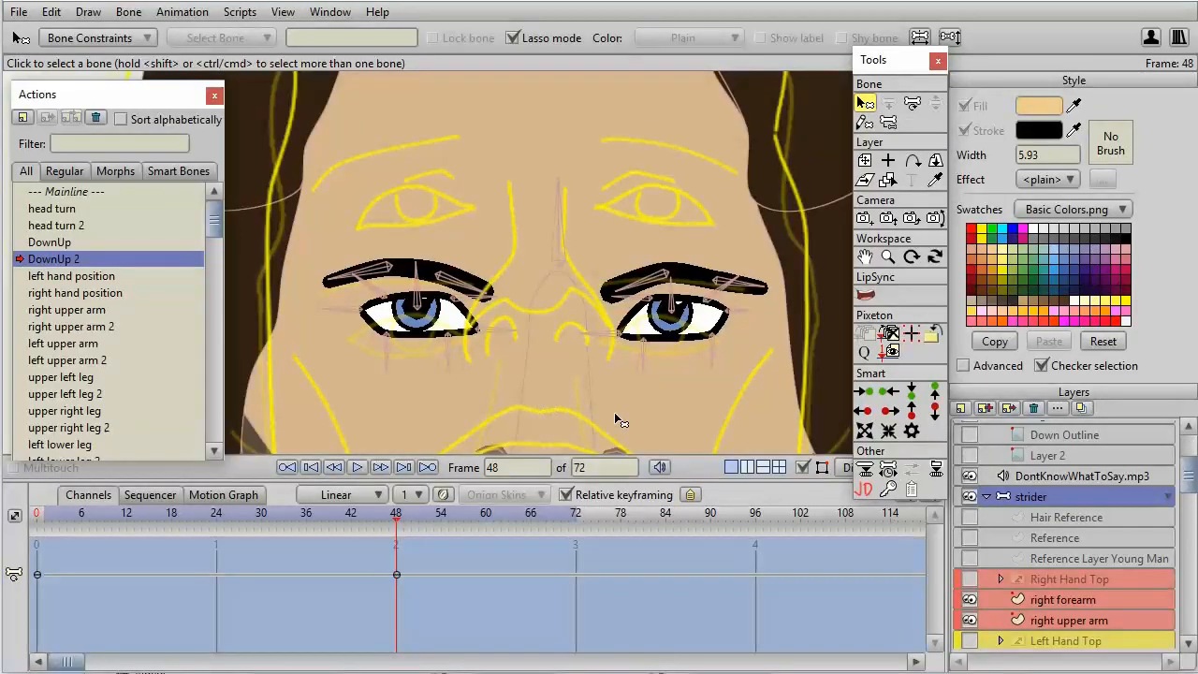
# Step: Select all the eye and eyebrow bones and move them straight up to match the eyes of the James Up Outline
pyautogui.moveTo(753, 372)
pyautogui.mouseDown()
pyautogui.moveTo(641, 151)
pyautogui.moveTo(323, 267)
pyautogui.moveTo(647, 427)
pyautogui.moveTo(739, 399)
pyautogui.mouseUp()
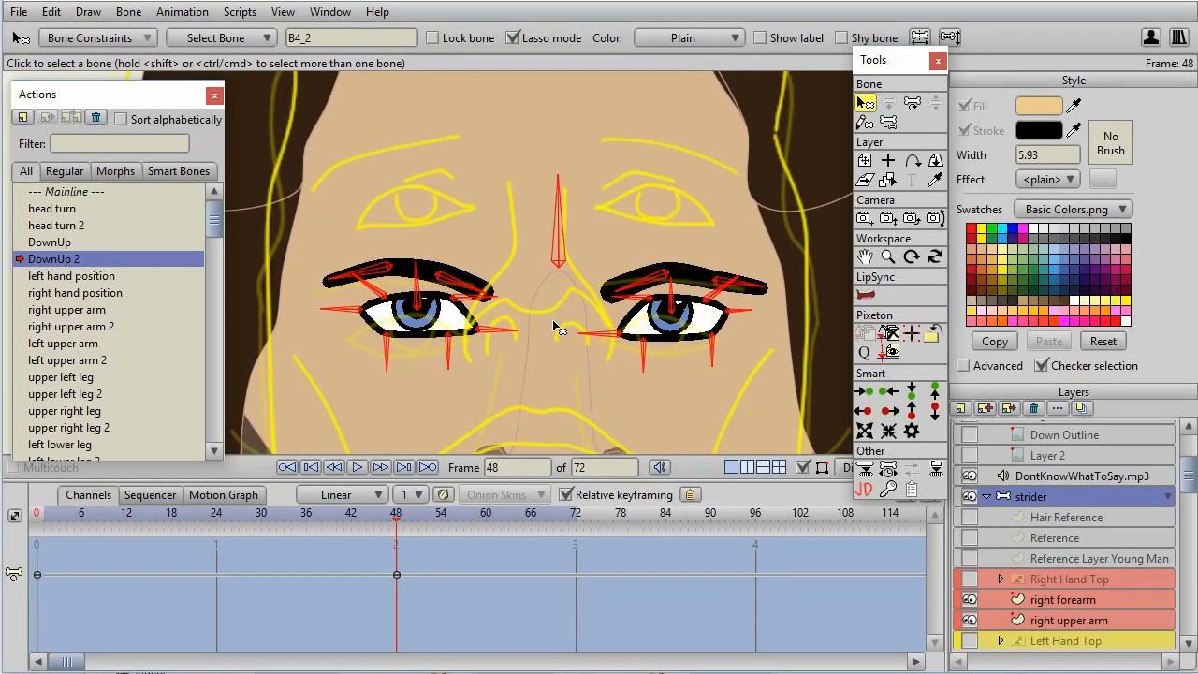
pyautogui.click(912, 103)
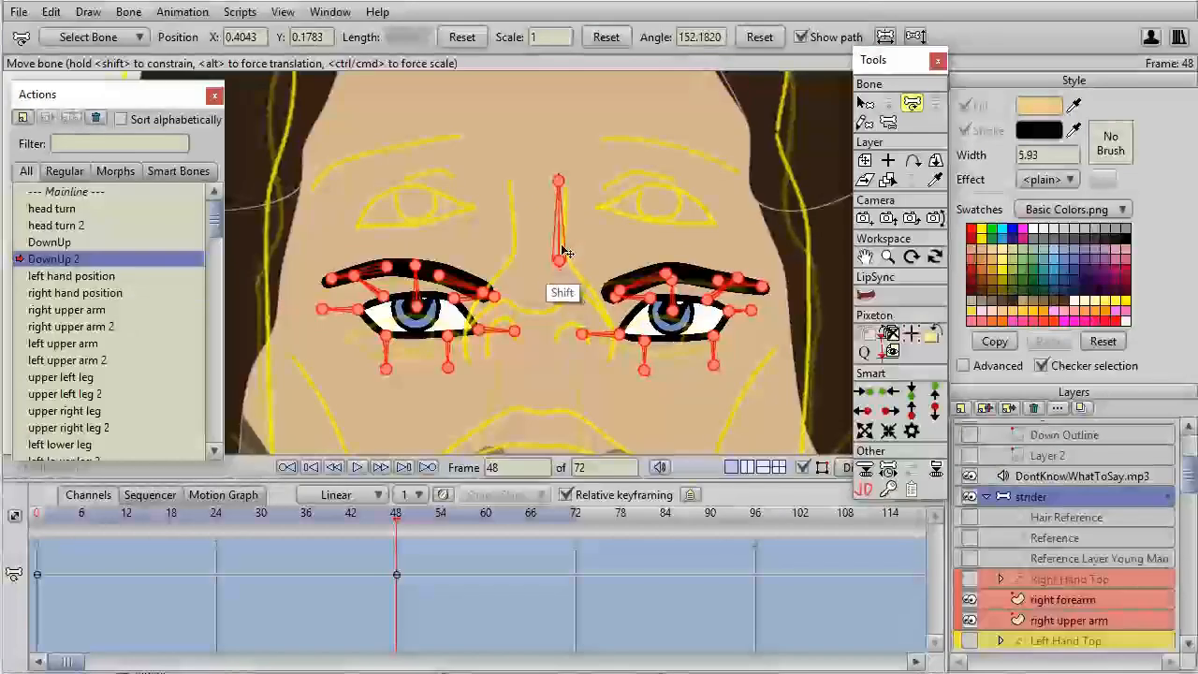
pyautogui.click(559, 261)
pyautogui.moveTo(558, 261); pyautogui.dragTo(569, 143)
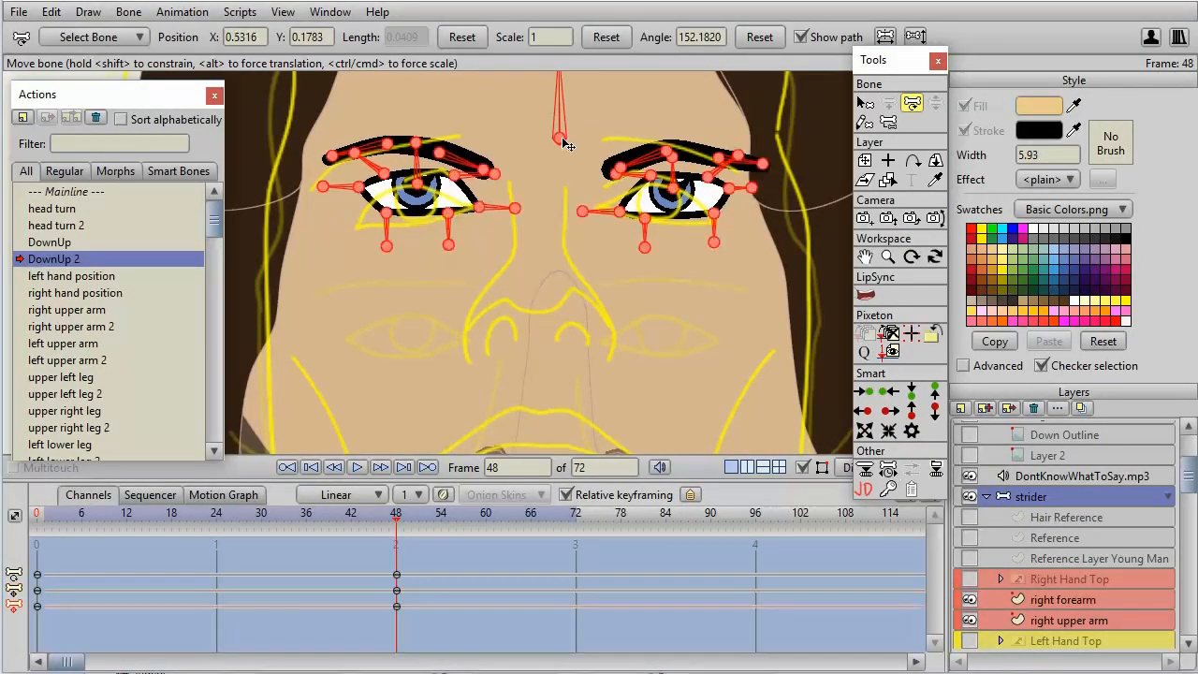
pyautogui.moveTo(397, 525); pyautogui.dragTo(397, 556)
pyautogui.press('z')
pyautogui.click(758, 254)
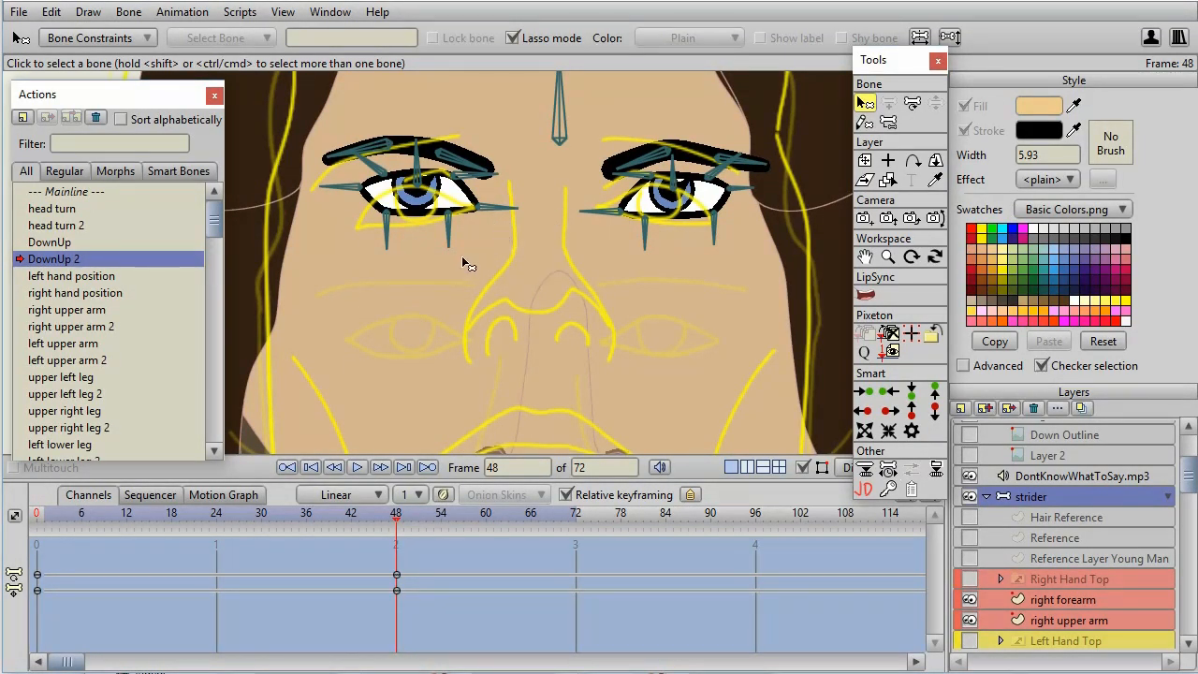
# Step: Reposition individual eye and eyebrow bones, lowering the outer corners and raising the inner ends of both eyes and brows
pyautogui.click(910, 105)
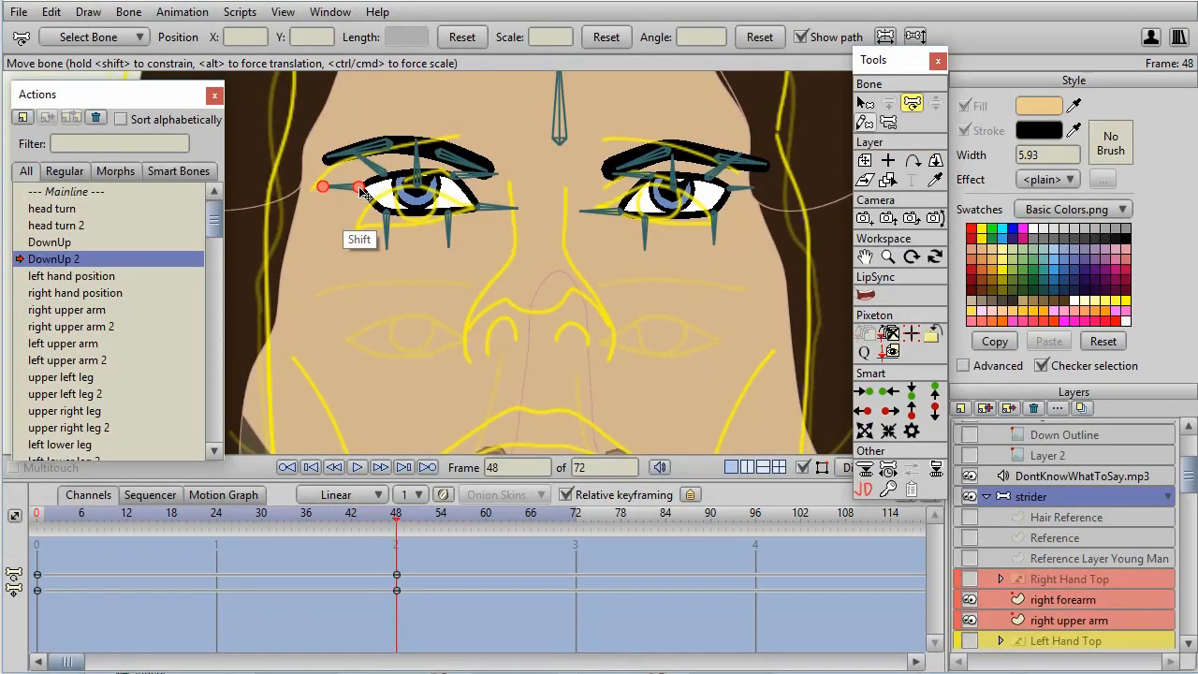
pyautogui.click(361, 191)
pyautogui.moveTo(361, 191); pyautogui.dragTo(358, 201)
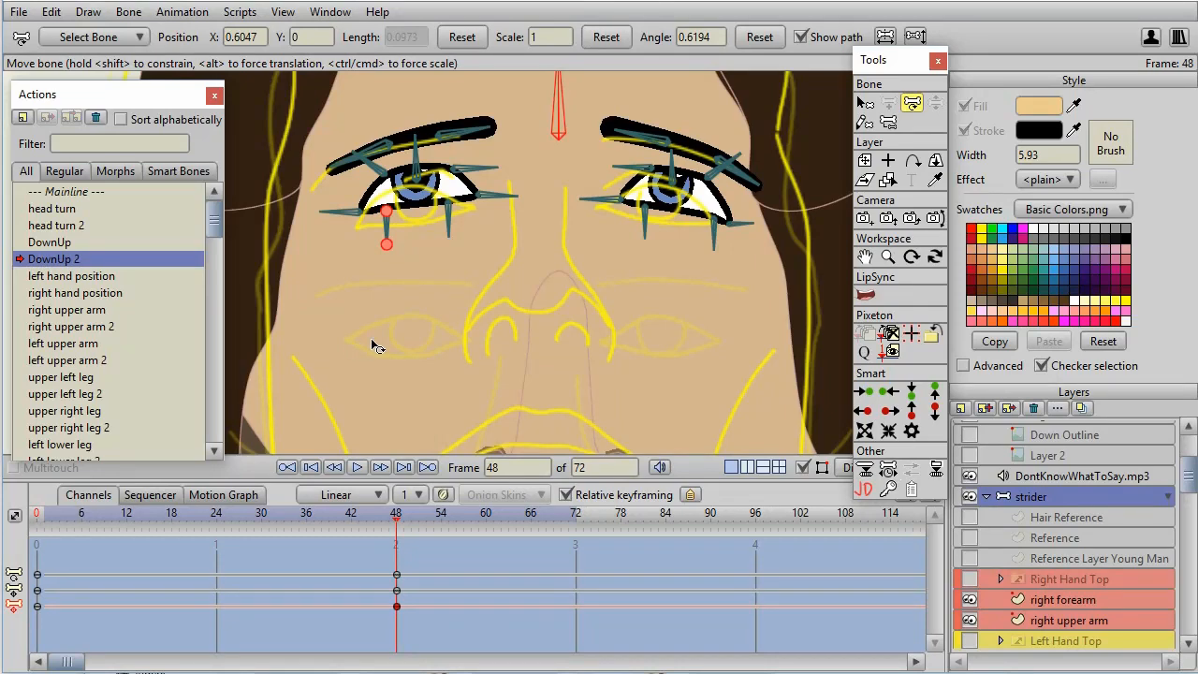
pyautogui.click(327, 207)
pyautogui.click(466, 183)
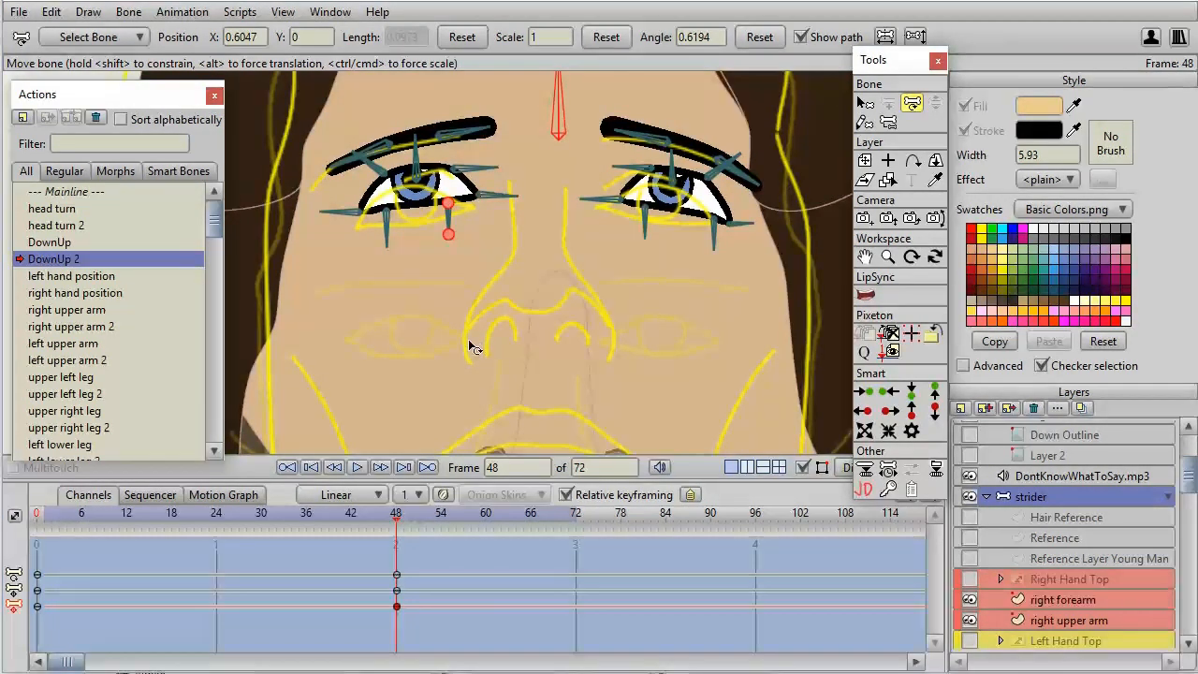
# Step: Try pulling the inner lower-eyelid bone of the left-hand eye down and back up
pyautogui.click(450, 230)
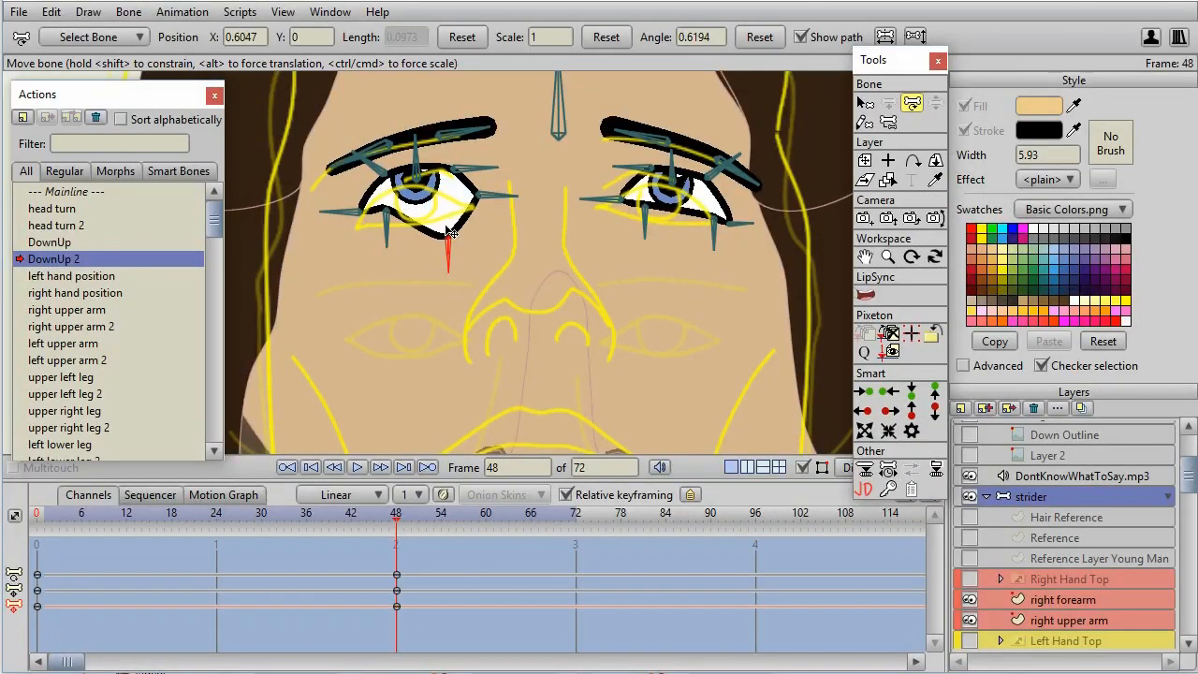
pyautogui.moveTo(449, 233); pyautogui.dragTo(453, 208)
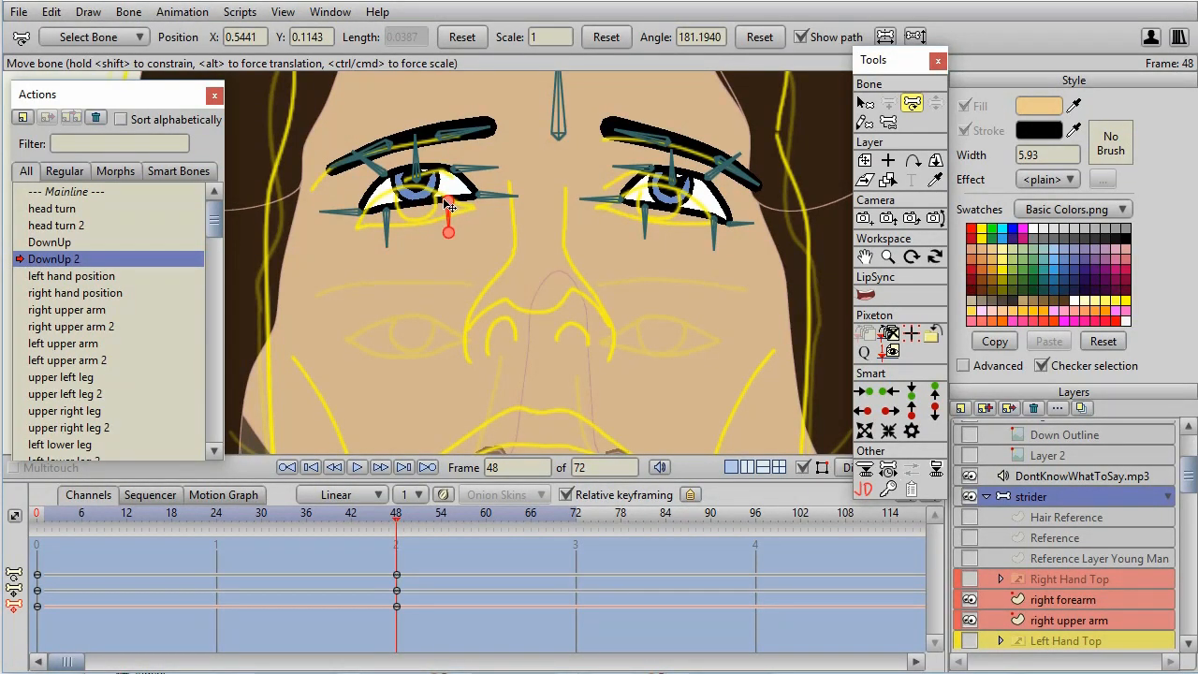
pyautogui.click(414, 239)
# Step: Adjust the points of the pupils layer at frame 48 so the pupils fit the repositioned eyes
pyautogui.click(1064, 439)
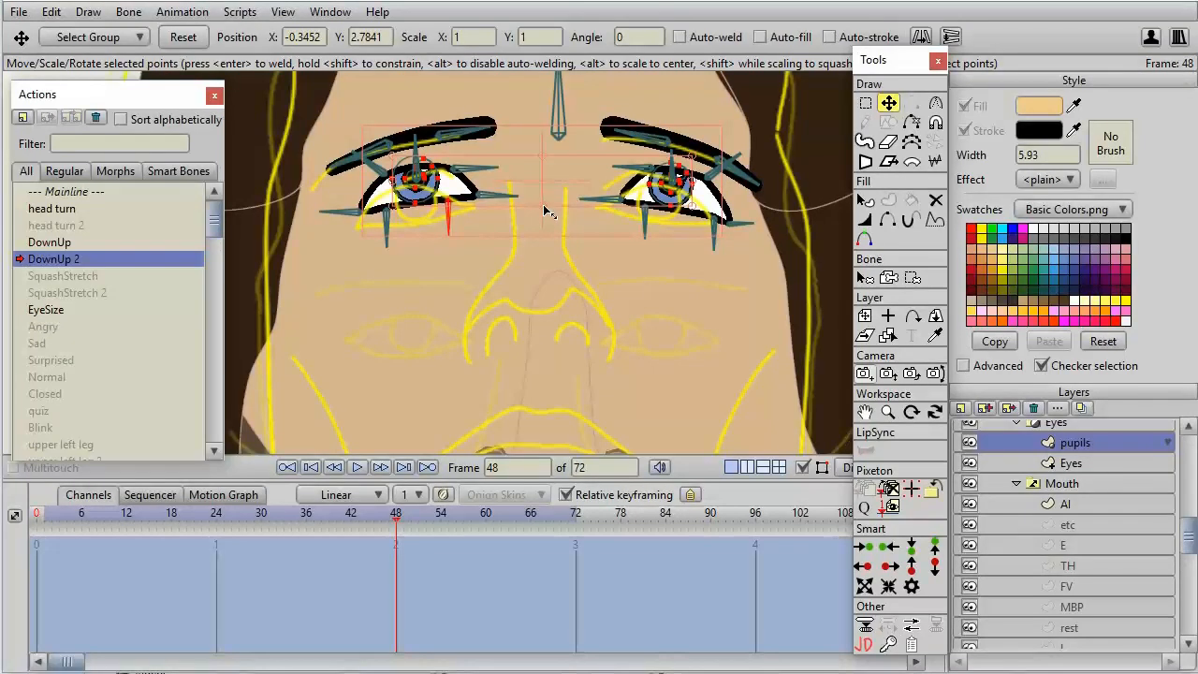
pyautogui.moveTo(550, 163); pyautogui.dragTo(529, 201)
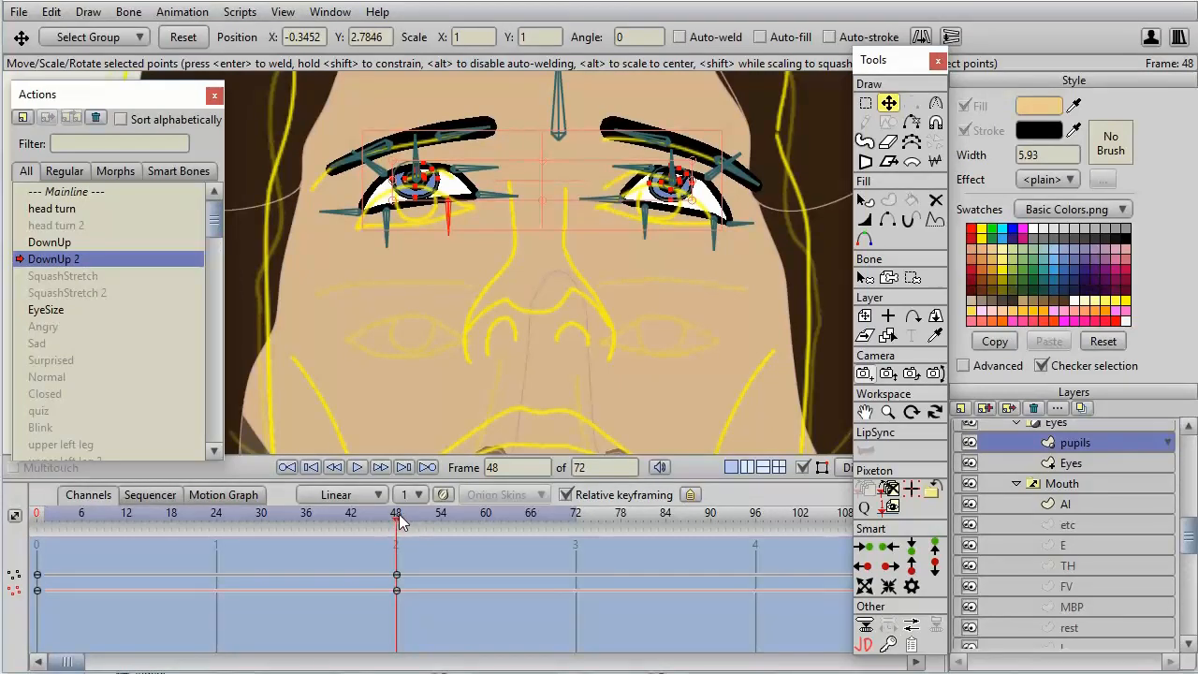
pyautogui.moveTo(400, 521)
pyautogui.mouseDown()
pyautogui.moveTo(52, 520)
pyautogui.moveTo(343, 524)
pyautogui.moveTo(366, 532)
pyautogui.moveTo(122, 522)
pyautogui.moveTo(378, 535)
pyautogui.moveTo(400, 530)
pyautogui.moveTo(322, 518)
pyautogui.moveTo(51, 520)
pyautogui.moveTo(396, 538)
pyautogui.mouseUp()
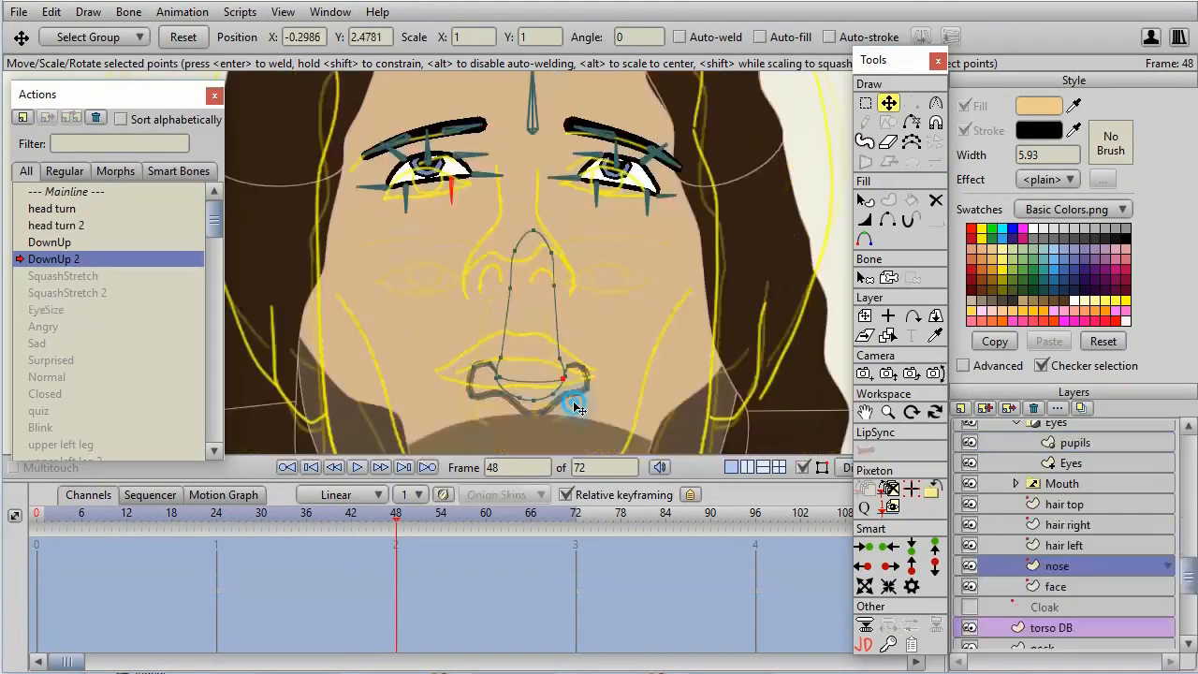
# Step: Select all points of the nose layer and move the nose up to the James Up Outline nose
pyautogui.press('g')
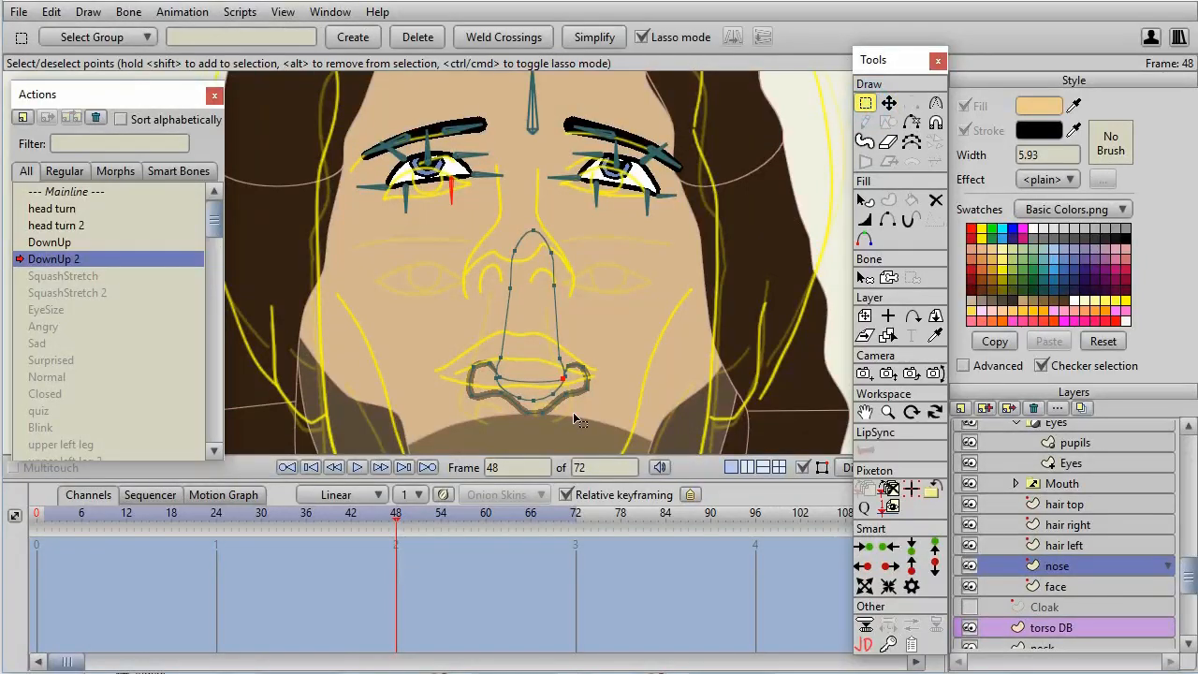
pyautogui.moveTo(573, 422)
pyautogui.mouseDown()
pyautogui.moveTo(610, 374)
pyautogui.moveTo(450, 301)
pyautogui.moveTo(523, 449)
pyautogui.moveTo(562, 442)
pyautogui.mouseUp()
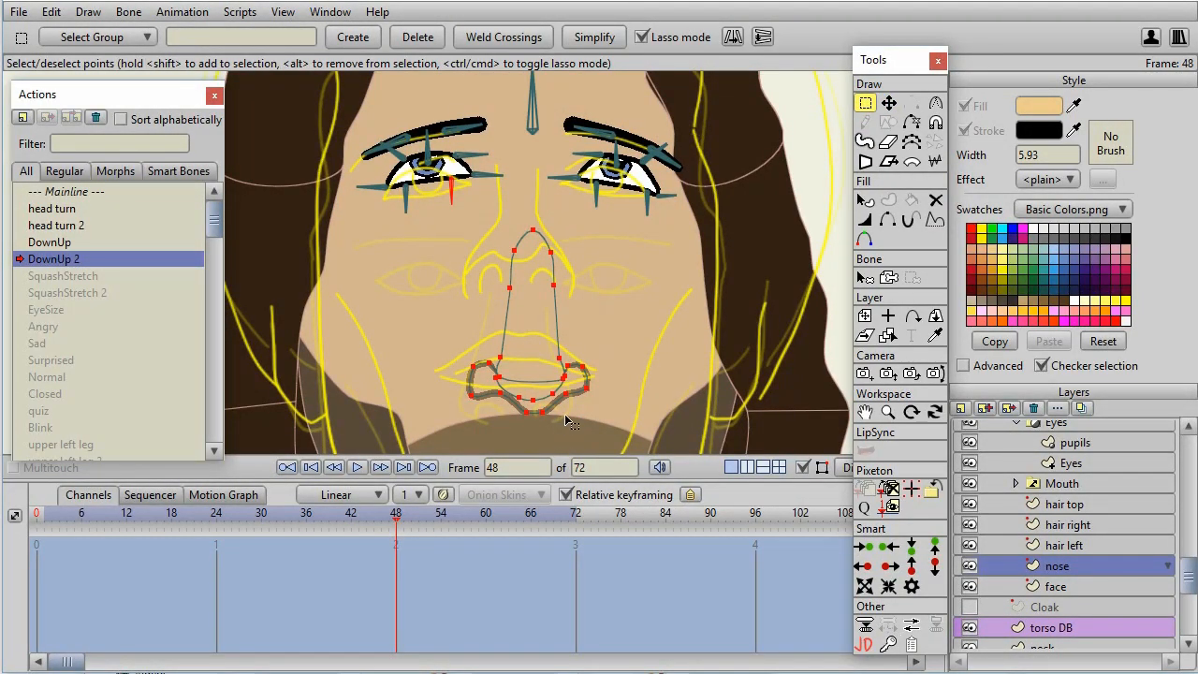
pyautogui.scroll(5, 565, 422)
pyautogui.moveTo(695, 395); pyautogui.dragTo(611, 188)
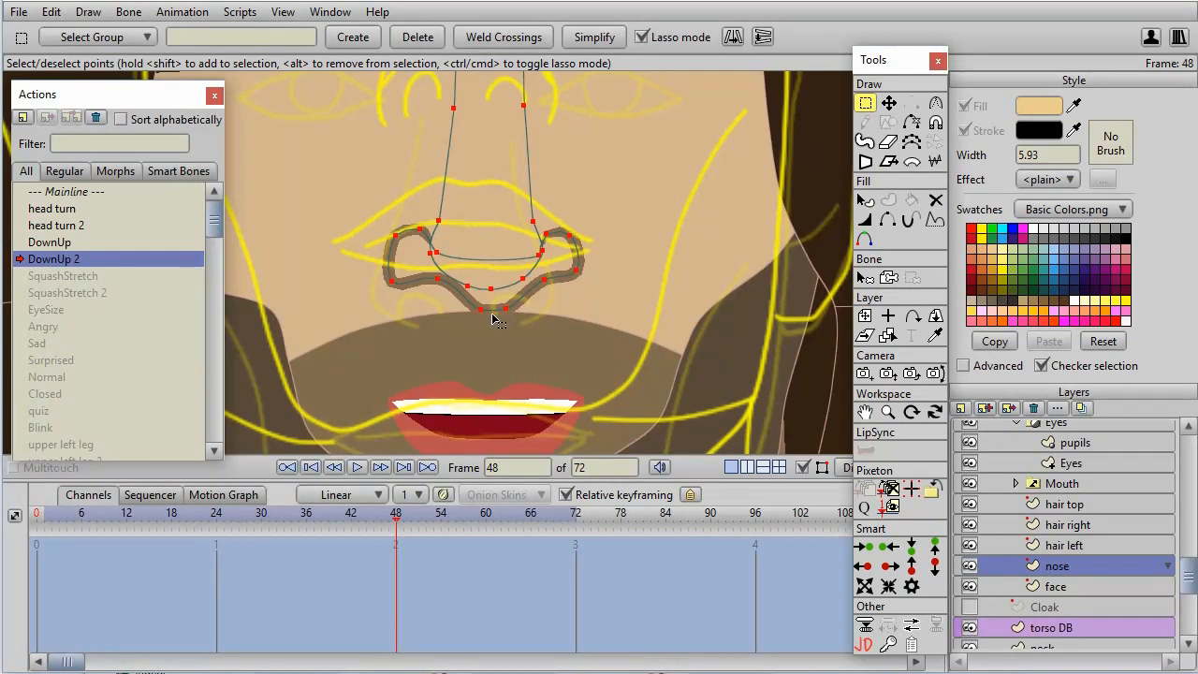
pyautogui.moveTo(587, 316); pyautogui.dragTo(592, 453)
pyautogui.moveTo(605, 302); pyautogui.dragTo(603, 404)
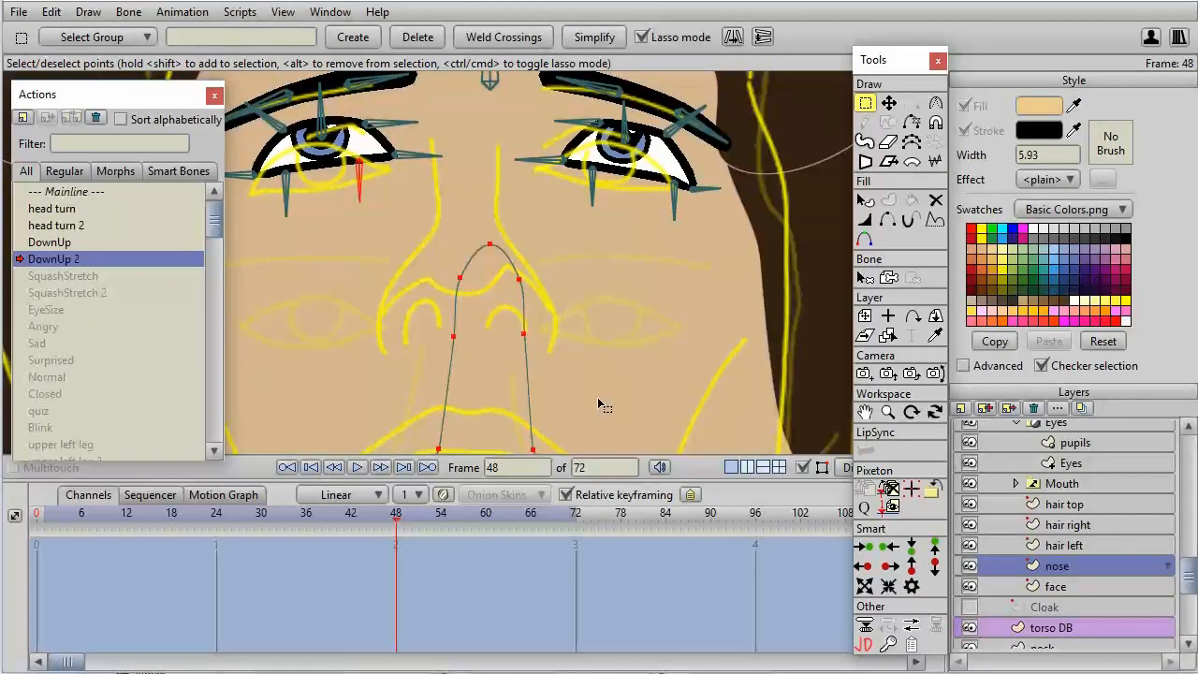
pyautogui.press('t')
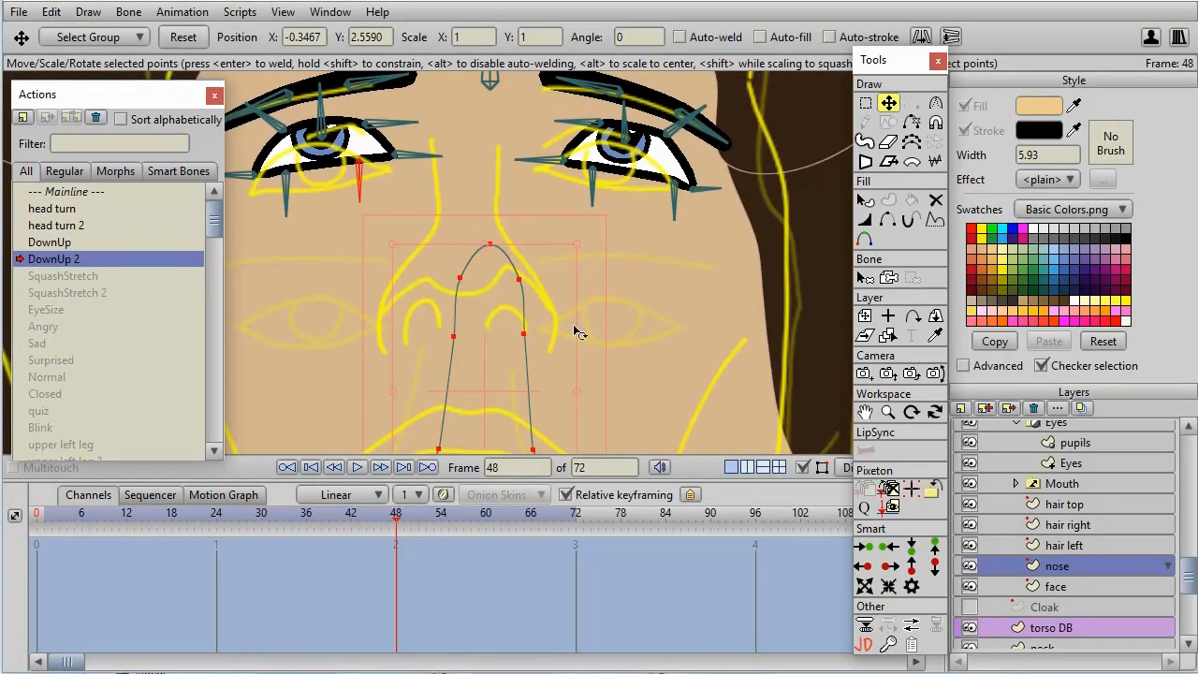
pyautogui.moveTo(543, 382); pyautogui.dragTo(604, 313)
pyautogui.click(602, 214)
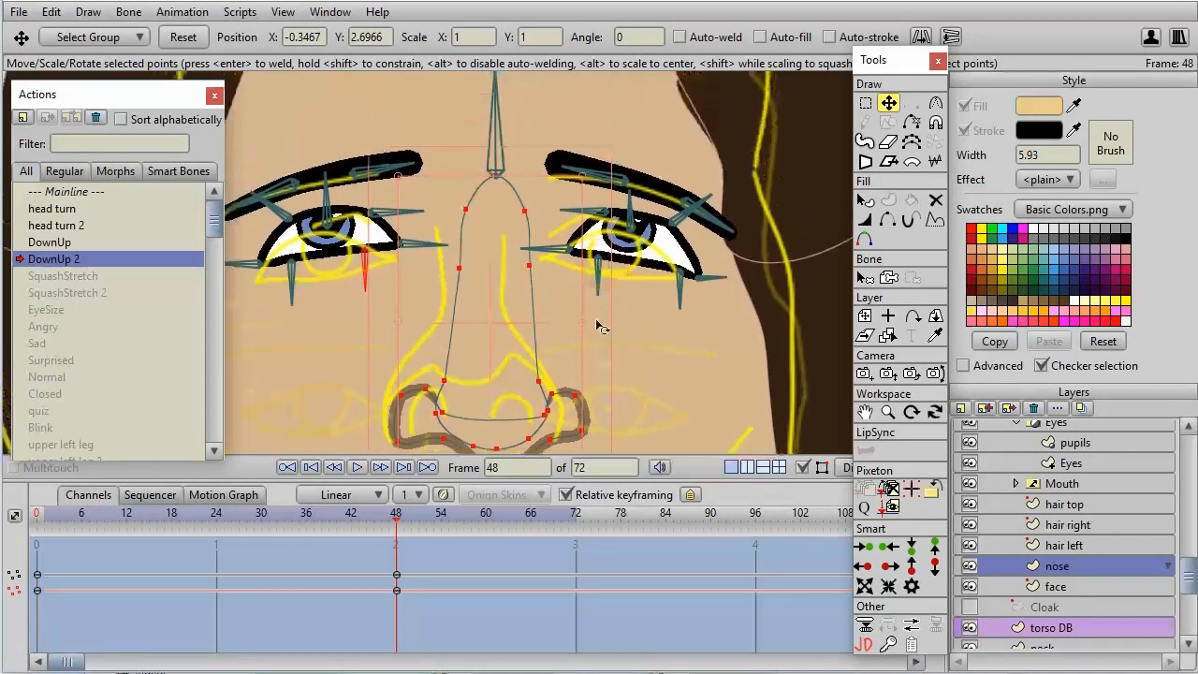
pyautogui.moveTo(557, 347); pyautogui.dragTo(559, 312)
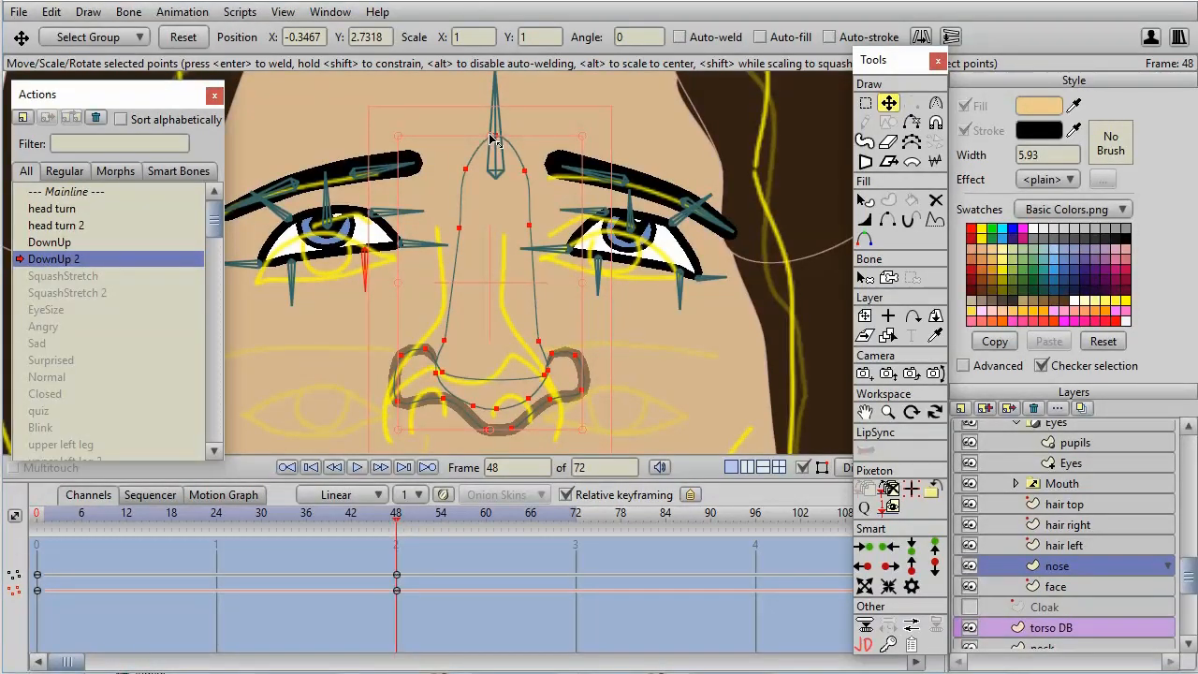
# Step: Shorten the nose by lowering its upper end and widen its base with the Perspective Points tool
pyautogui.moveTo(493, 140); pyautogui.dragTo(488, 186)
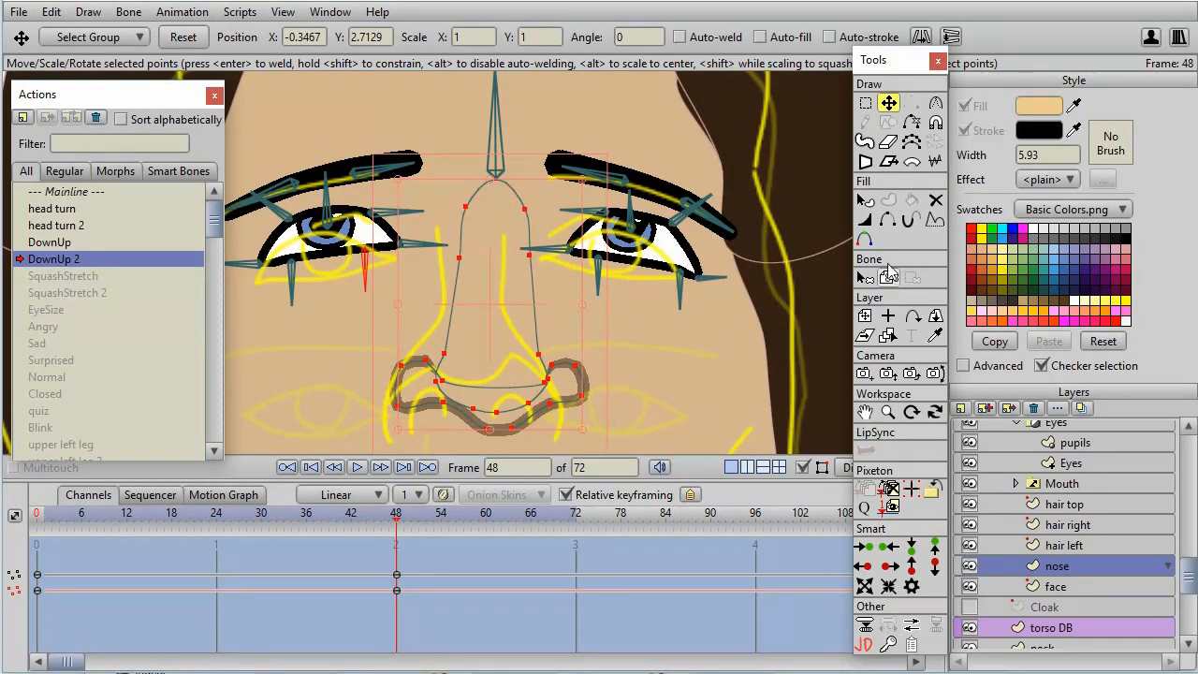
pyautogui.click(865, 161)
pyautogui.click(502, 278)
pyautogui.moveTo(502, 278); pyautogui.dragTo(507, 271)
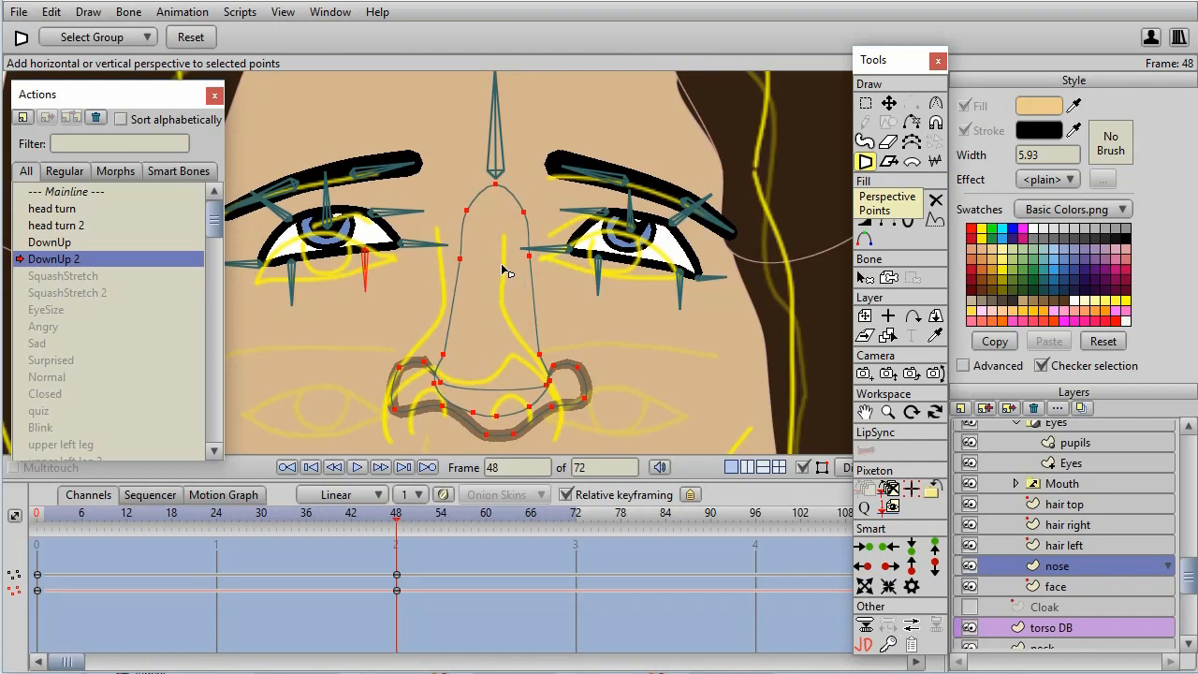
# Step: Move individual points around the nose tip and nostrils upward to reshape the underside of the nose to the up outline
pyautogui.click(867, 105)
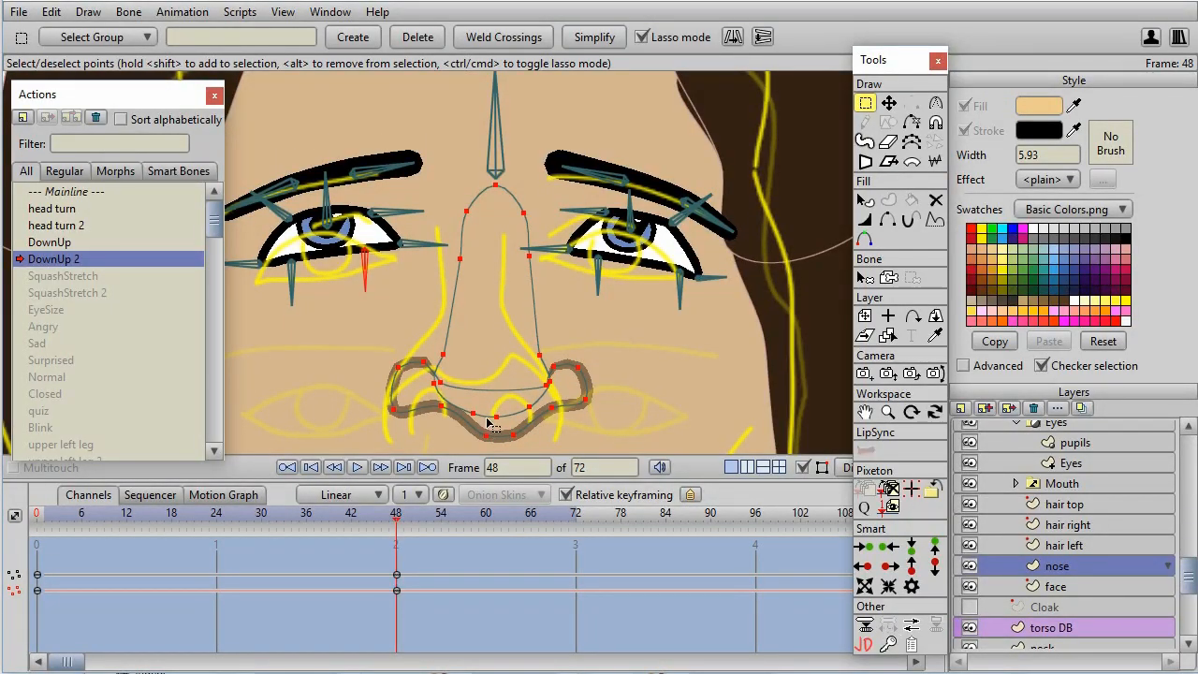
pyautogui.click(446, 385)
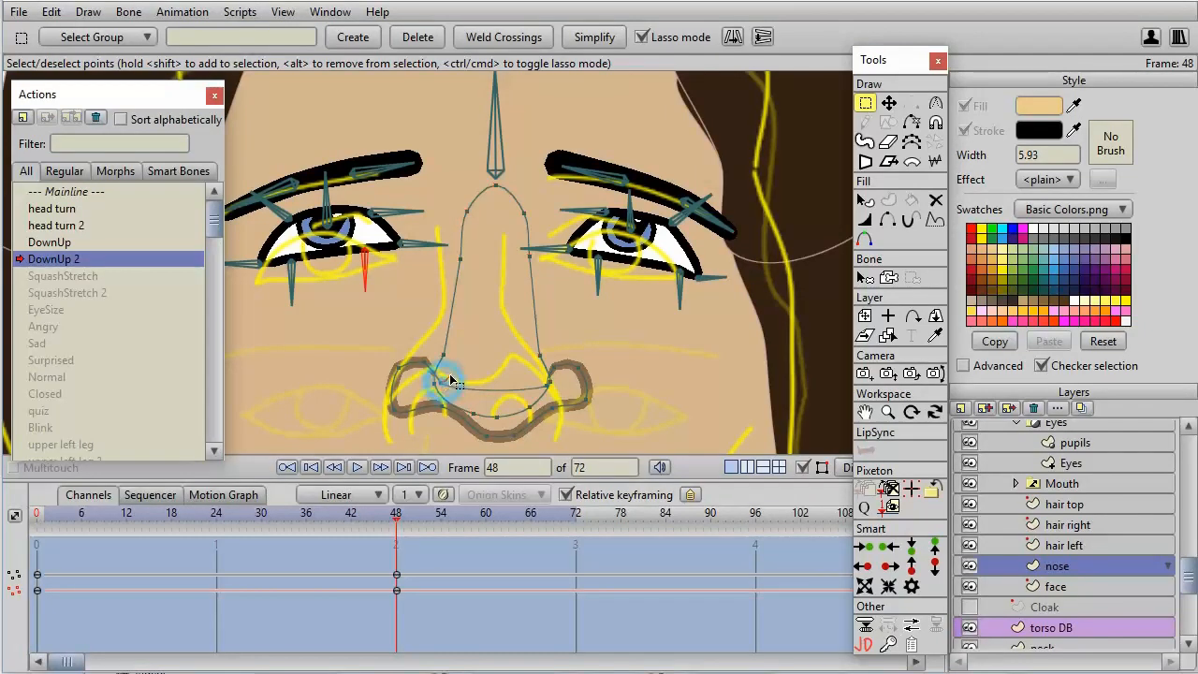
pyautogui.press('t')
pyautogui.moveTo(446, 386); pyautogui.dragTo(457, 349)
pyautogui.moveTo(542, 386); pyautogui.dragTo(517, 350)
pyautogui.moveTo(438, 385); pyautogui.dragTo(453, 364)
pyautogui.moveTo(477, 414); pyautogui.dragTo(496, 392)
pyautogui.moveTo(531, 406); pyautogui.dragTo(532, 369)
pyautogui.moveTo(495, 394); pyautogui.dragTo(508, 334)
pyautogui.moveTo(470, 339); pyautogui.dragTo(519, 345)
pyautogui.click(554, 366)
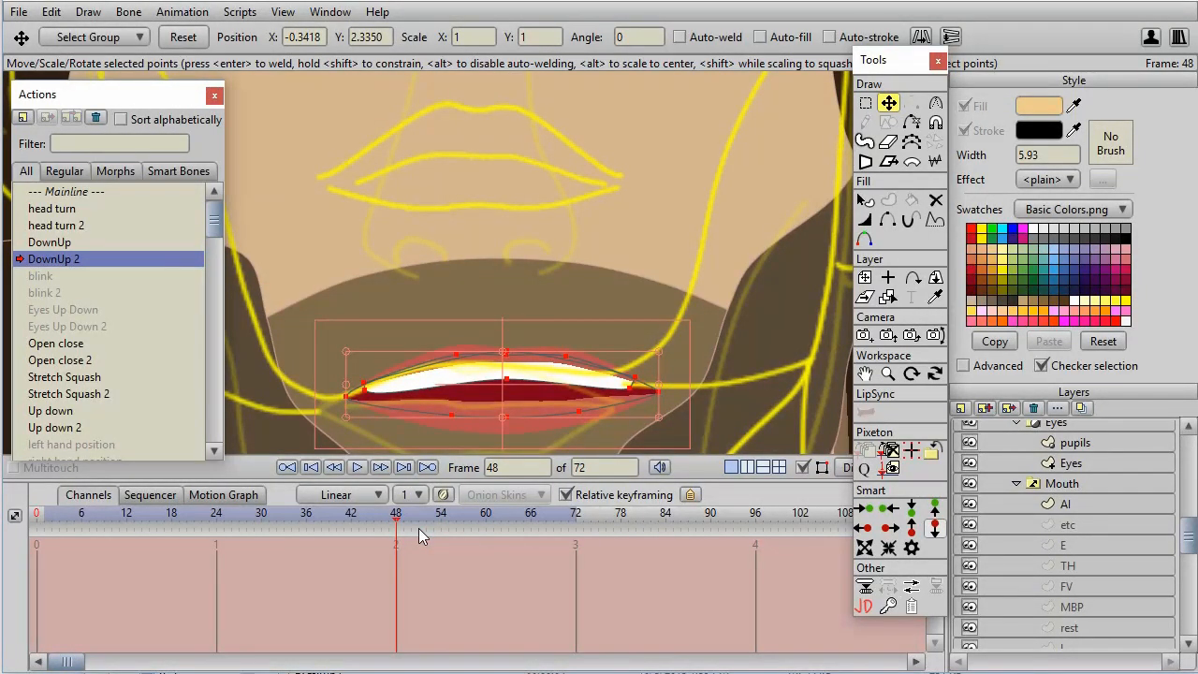
# Step: Move all points of the AI and etc mouth layers up to the James Up Outline mouth at frame 48
pyautogui.click(972, 485)
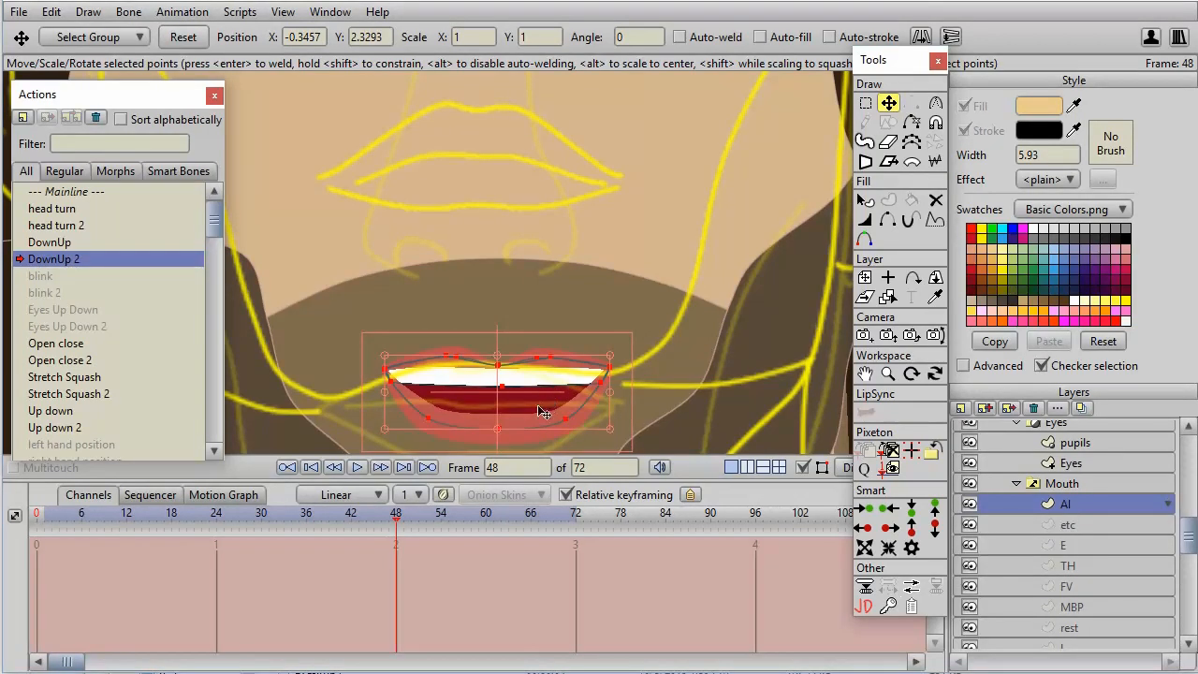
pyautogui.moveTo(576, 409); pyautogui.dragTo(559, 138)
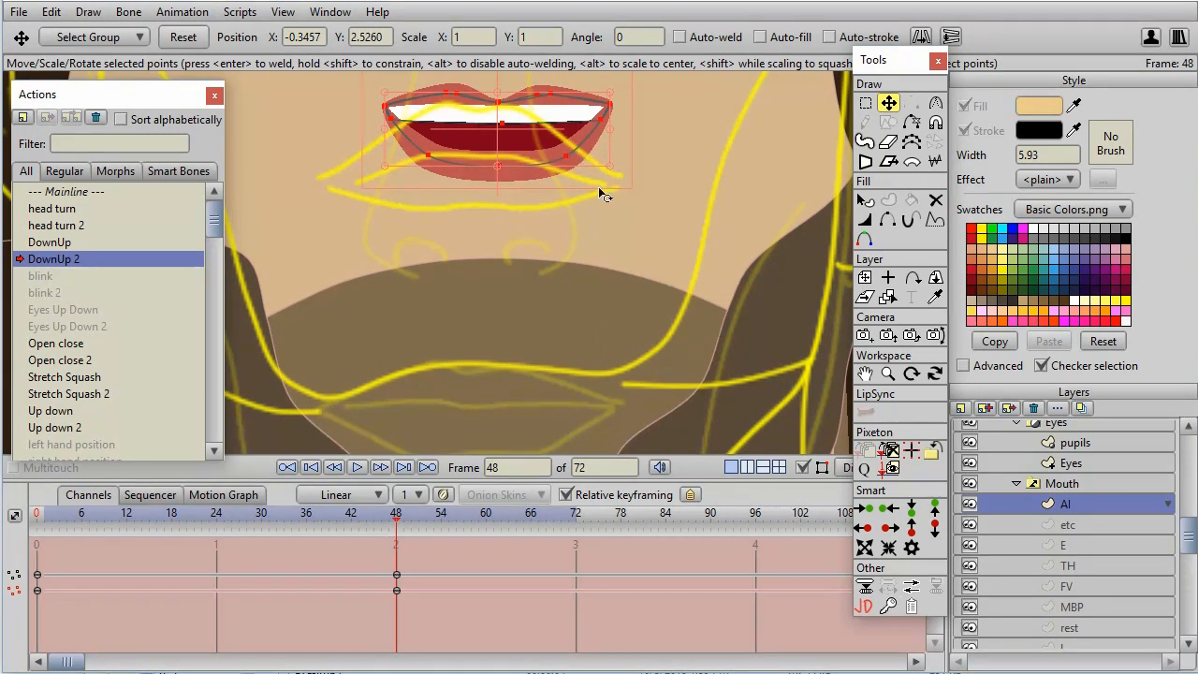
pyautogui.click(1071, 524)
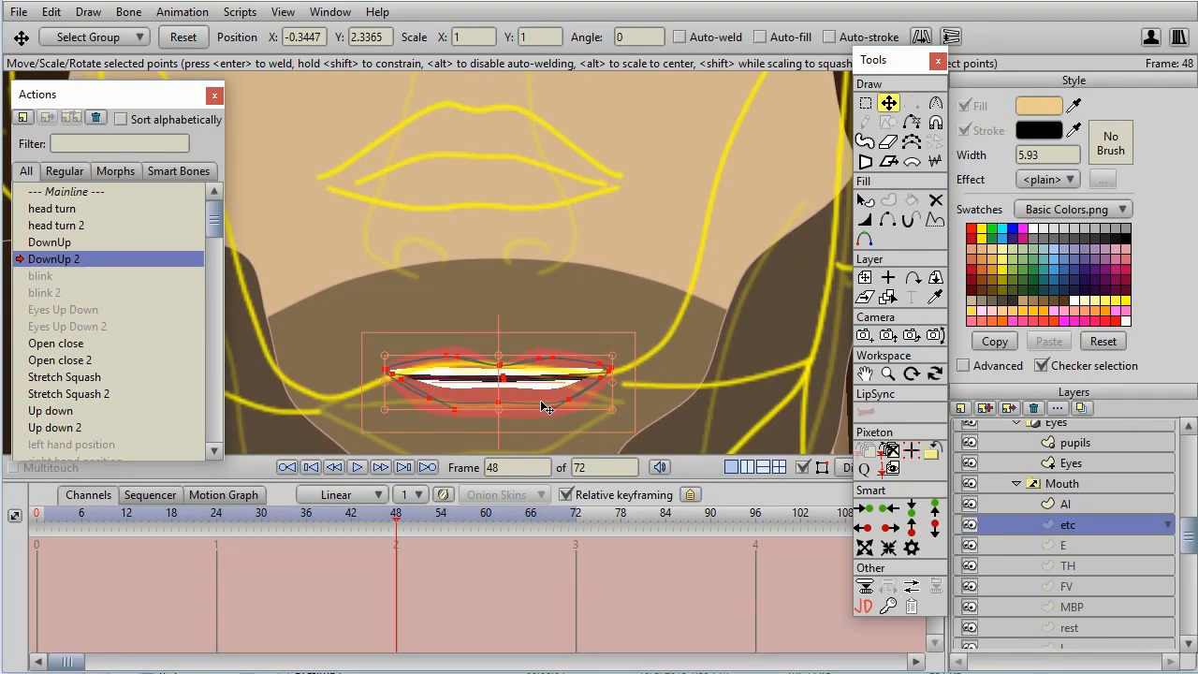
pyautogui.moveTo(545, 409); pyautogui.dragTo(541, 134)
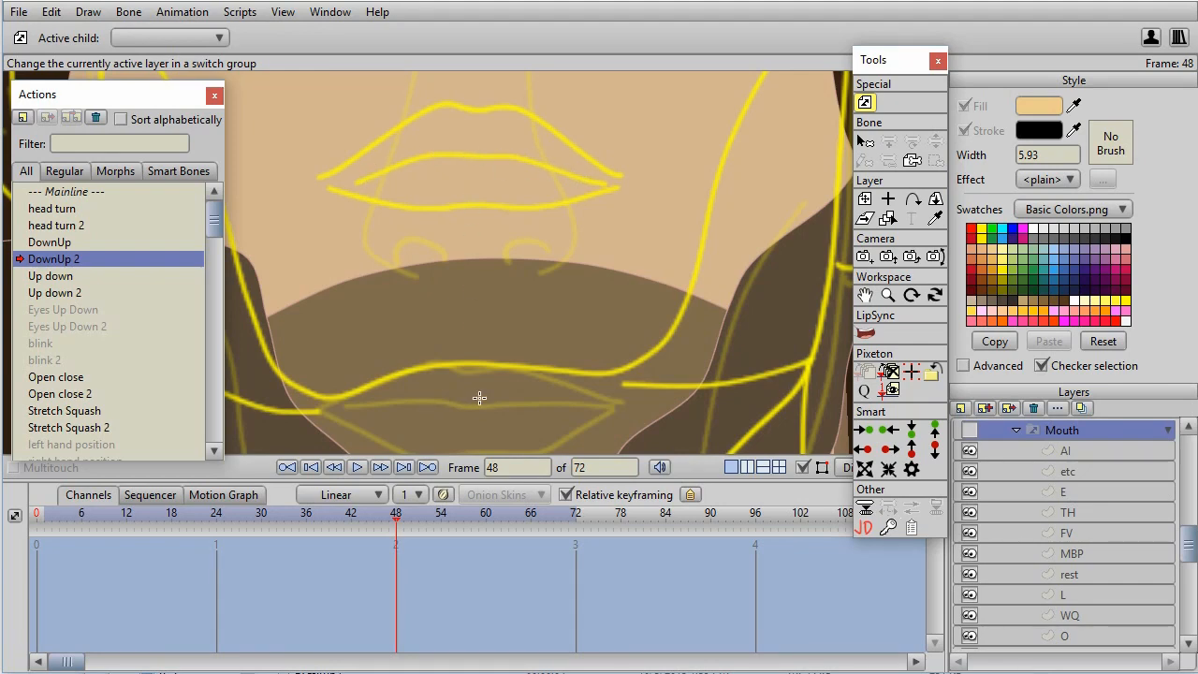
# Step: Bend the AI and etc mouth shapes into arcs with lowered corners using the Bend Points tool, saving the project between them
pyautogui.click(467, 166)
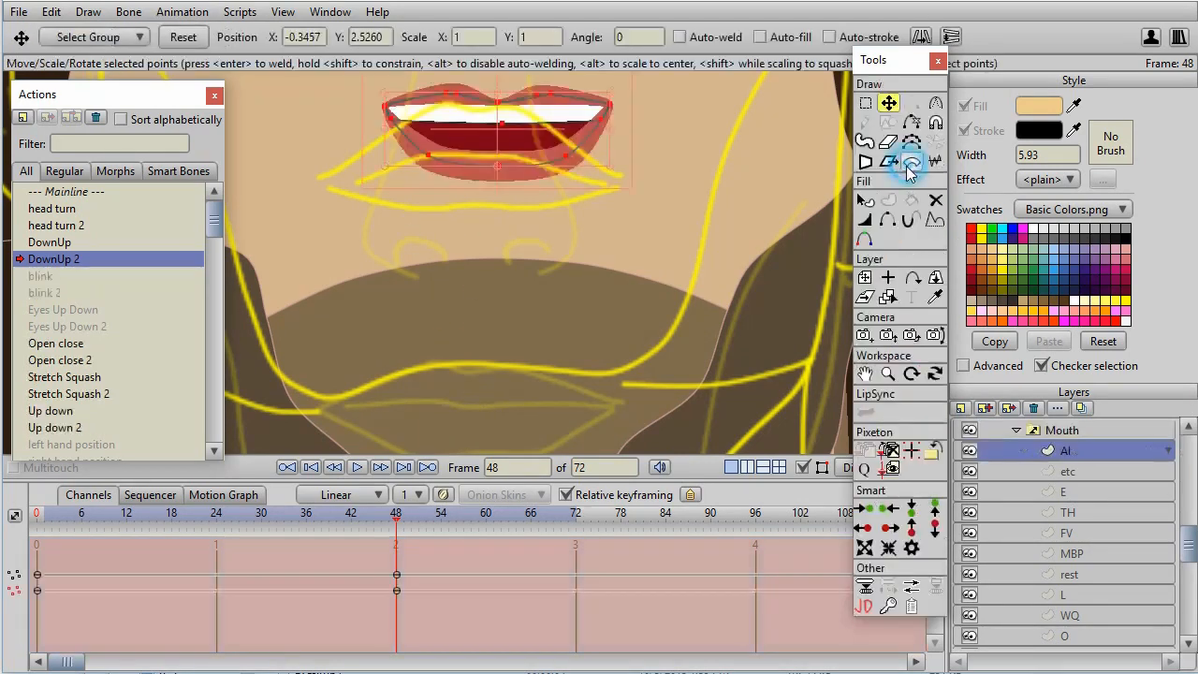
pyautogui.click(911, 163)
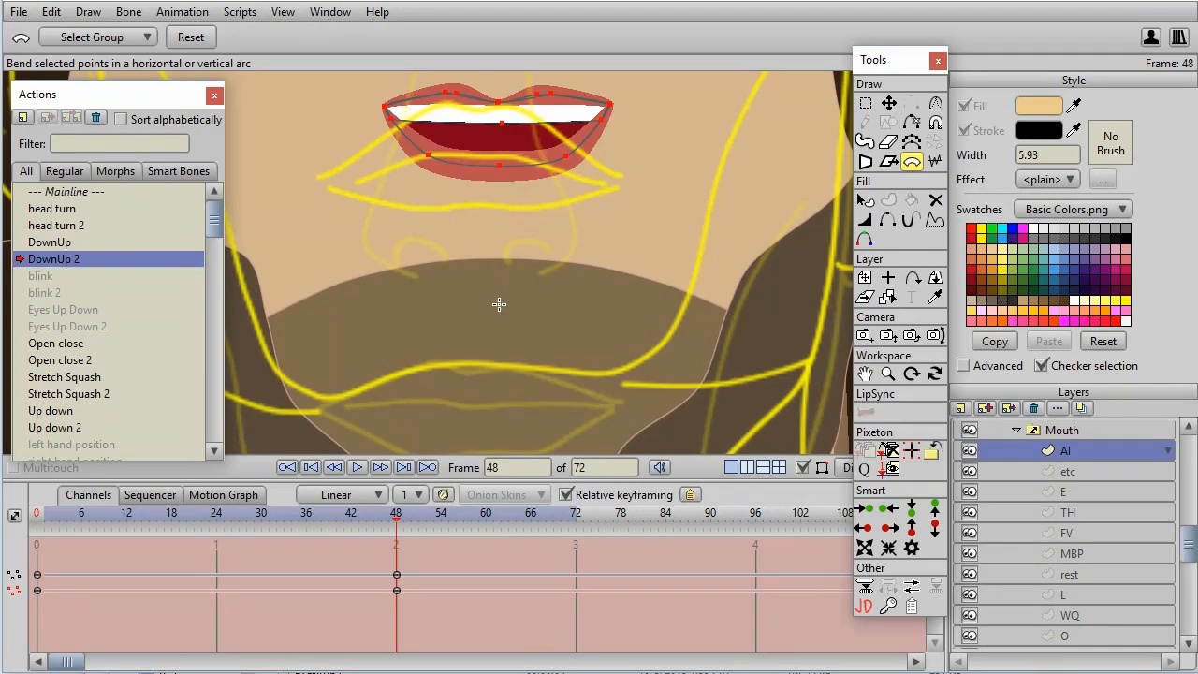
pyautogui.moveTo(497, 331); pyautogui.dragTo(488, 389)
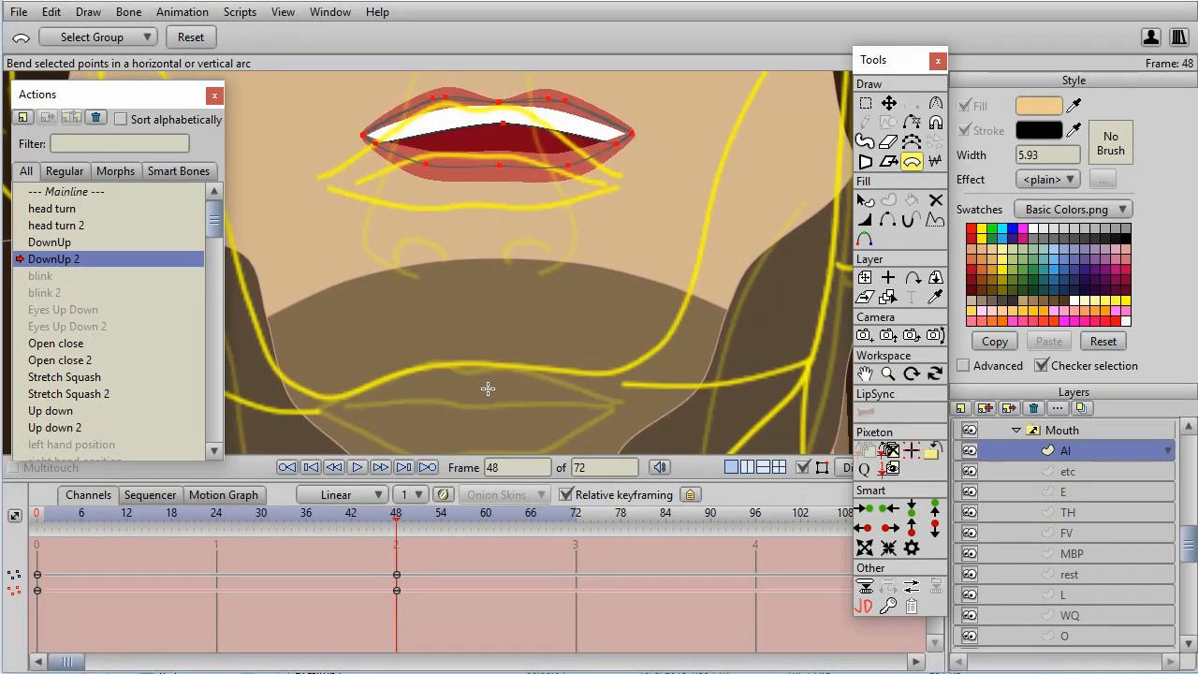
pyautogui.hotkey('ctrl', 's')
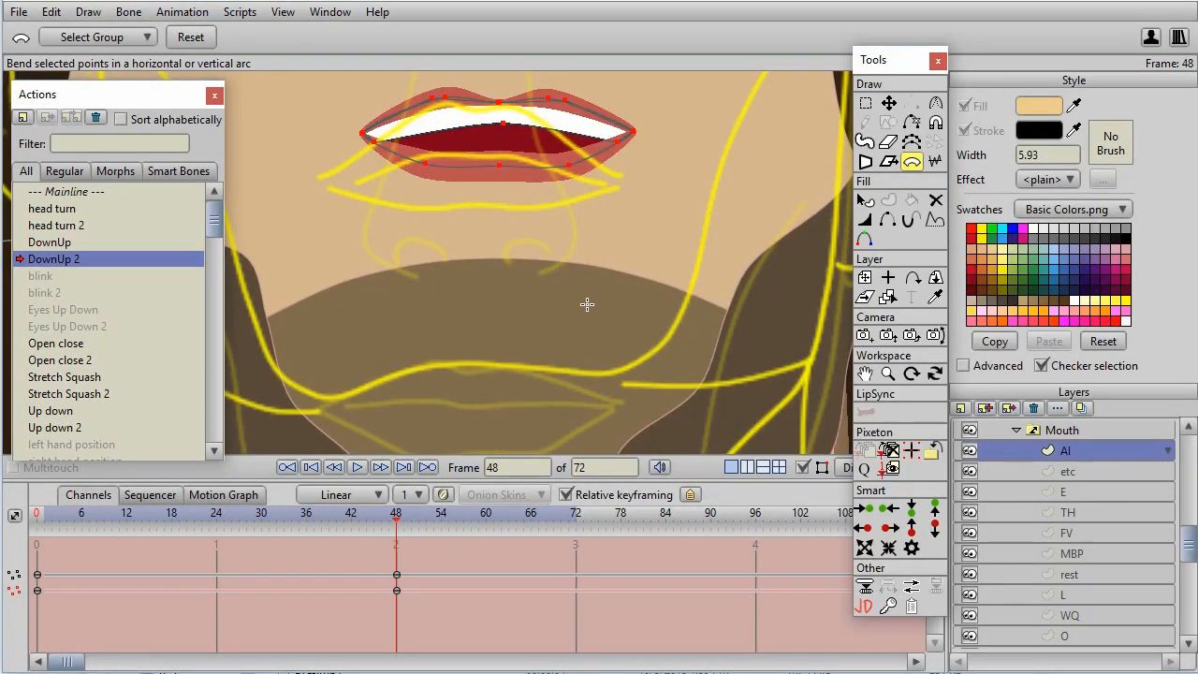
pyautogui.press('pagedown')
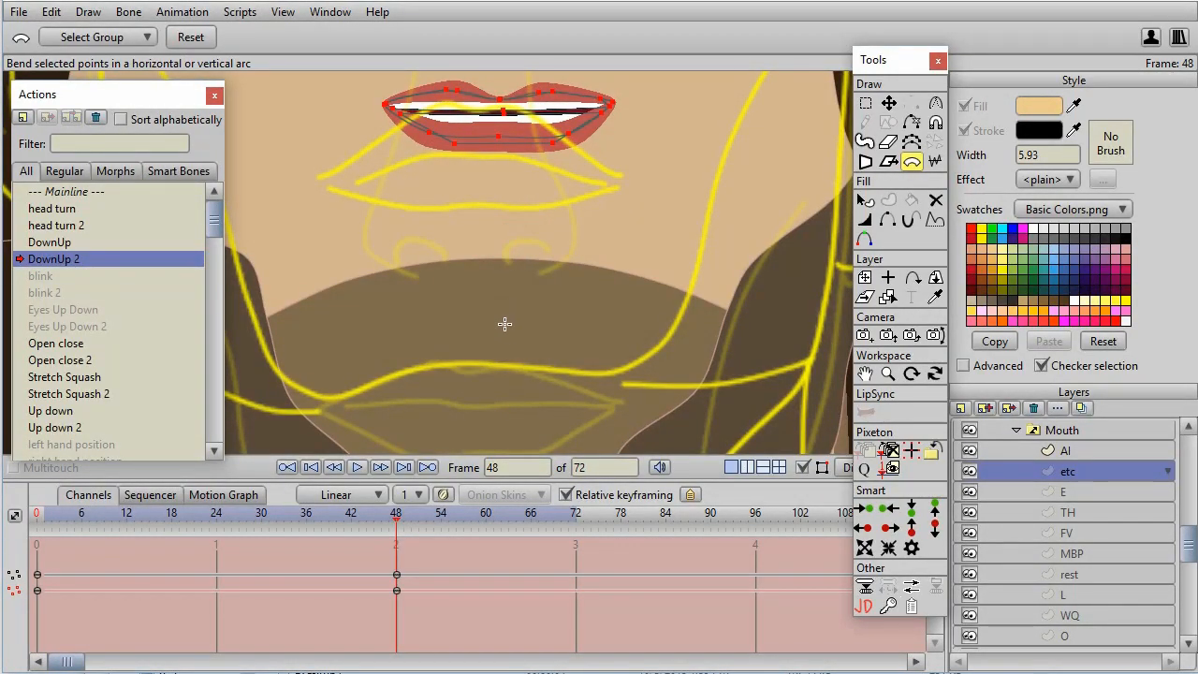
pyautogui.moveTo(503, 346); pyautogui.dragTo(500, 380)
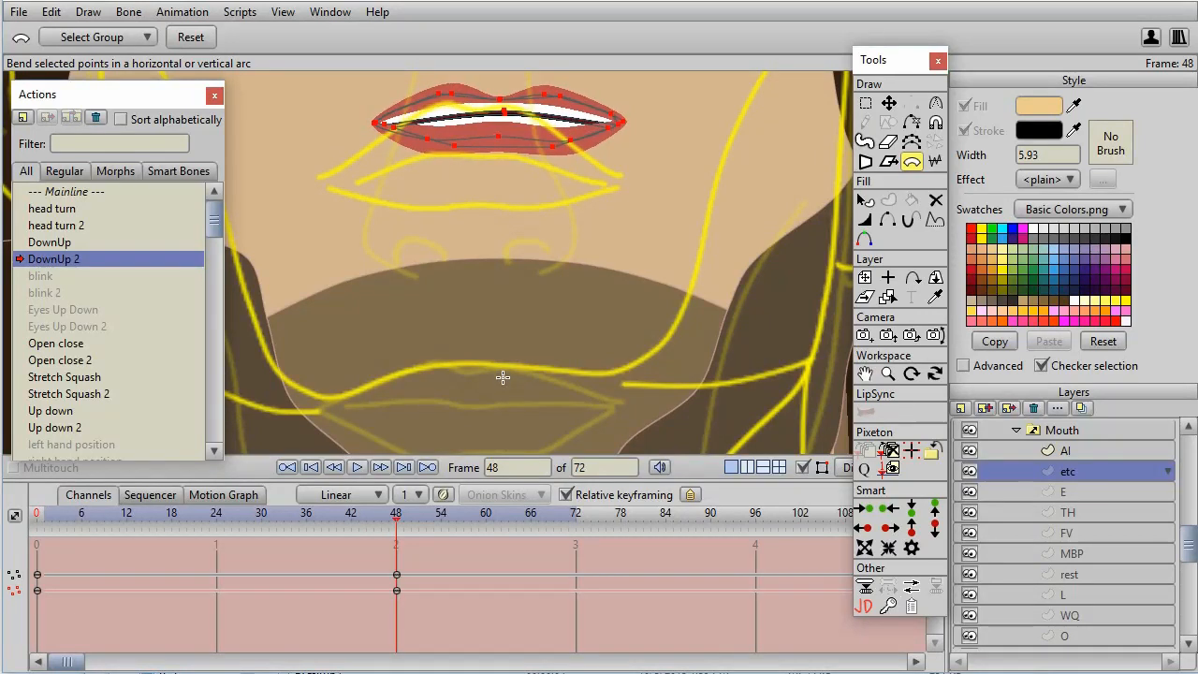
# Step: Return to the AI mouth shape and scrub the timeline back and forth before frame 48 to check the looking-up motion
pyautogui.click(1028, 453)
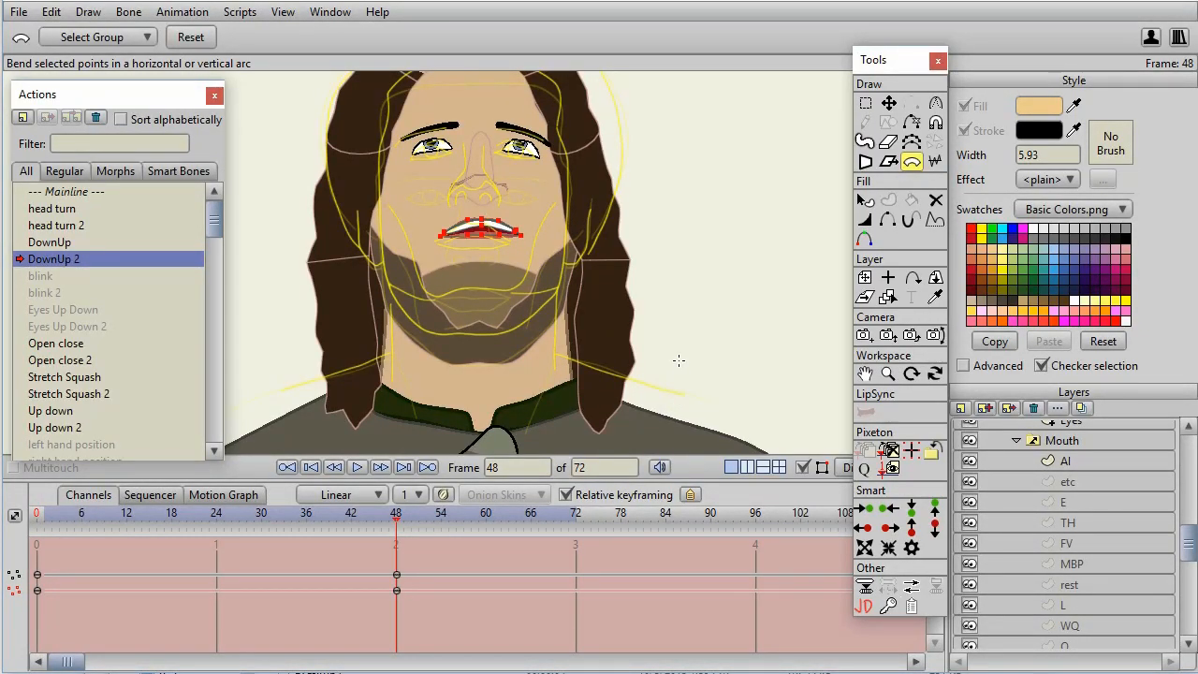
pyautogui.moveTo(396, 514); pyautogui.dragTo(262, 548)
pyautogui.moveTo(343, 541); pyautogui.dragTo(383, 536)
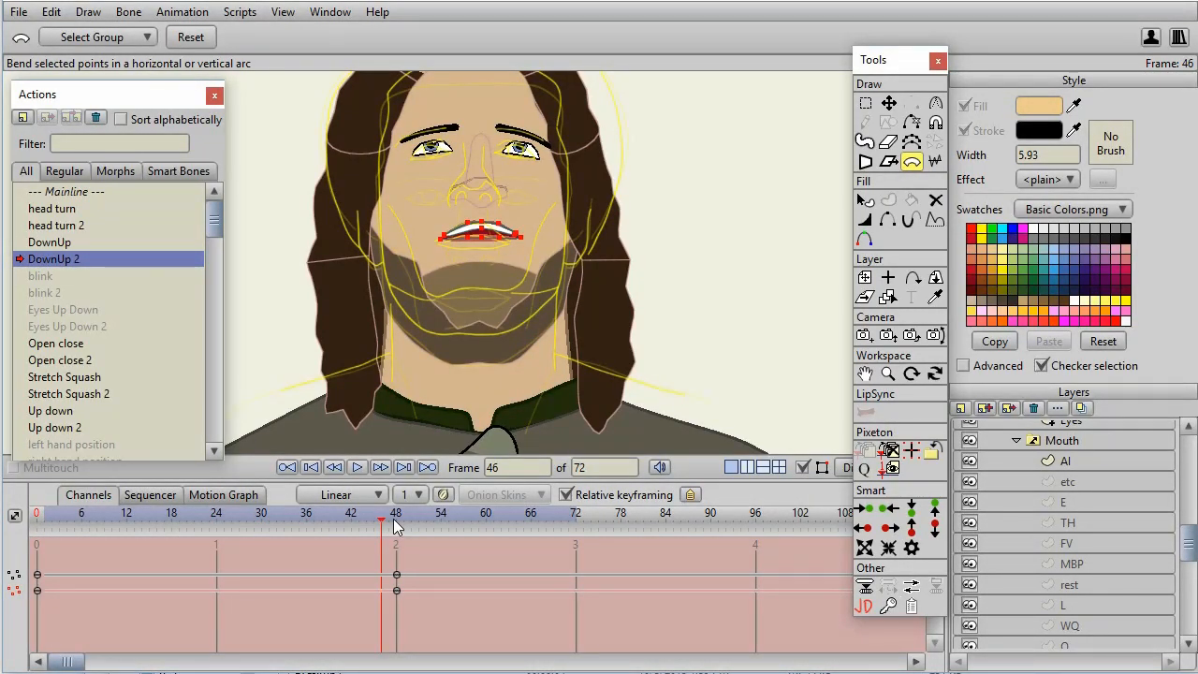